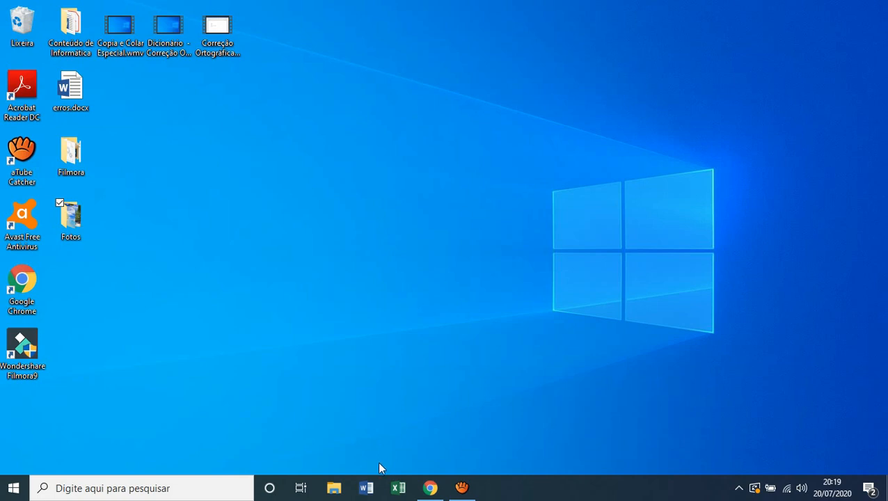
- Create a blank Word document and insert the picture Legendas-para-fotos-com-paisagens-02-740x522.jpg from the desktop's Fotos folder
{"action": "left_click", "coordinate": [368, 488]}
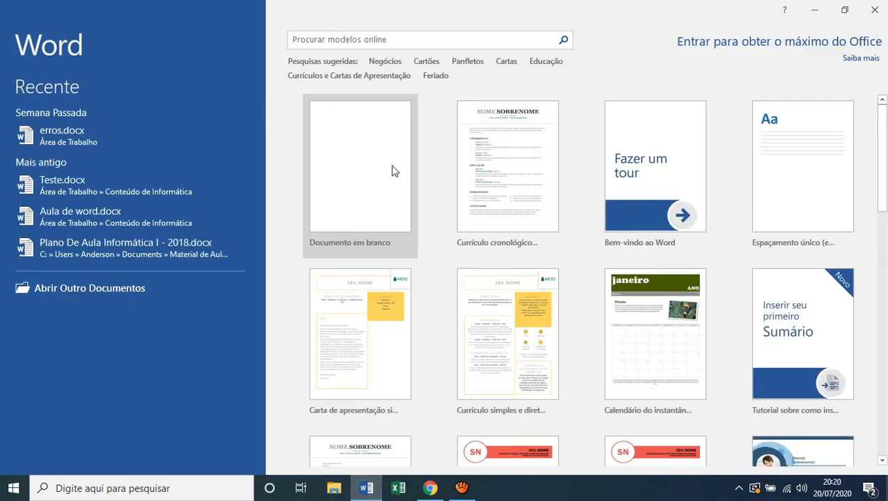
{"action": "left_click", "coordinate": [368, 176]}
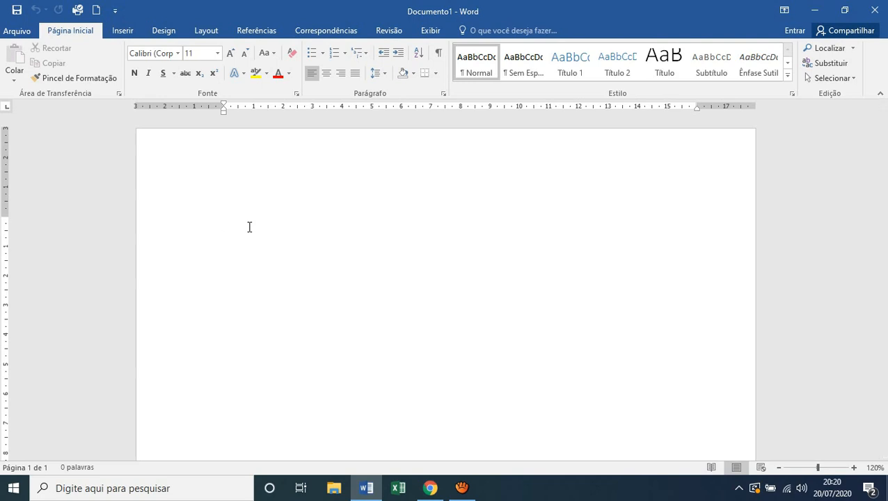
{"action": "left_click", "coordinate": [125, 35]}
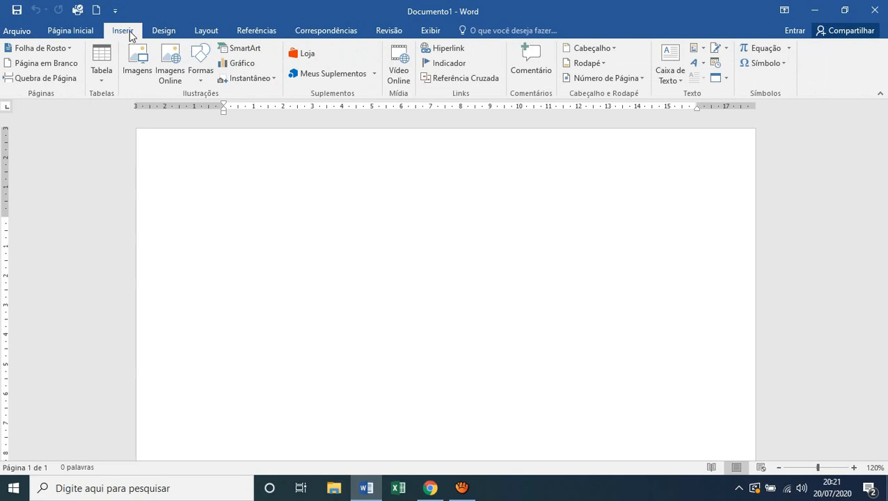
{"action": "left_click", "coordinate": [143, 69]}
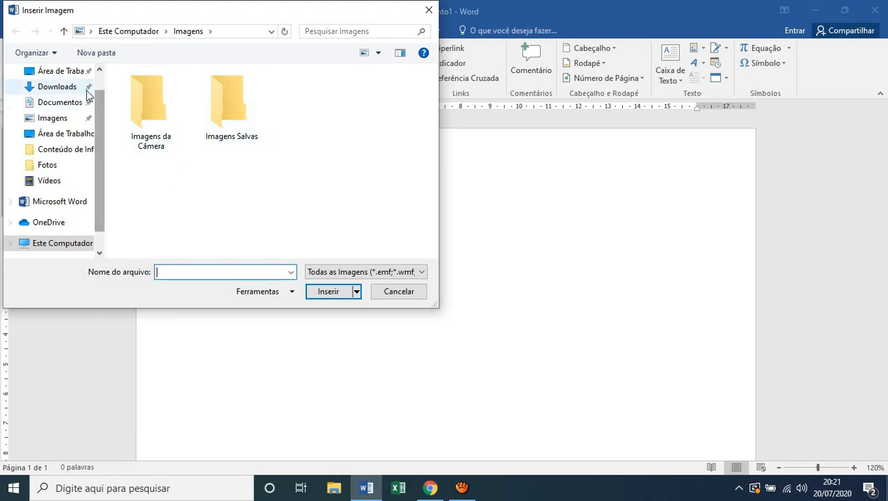
{"action": "left_click", "coordinate": [58, 75]}
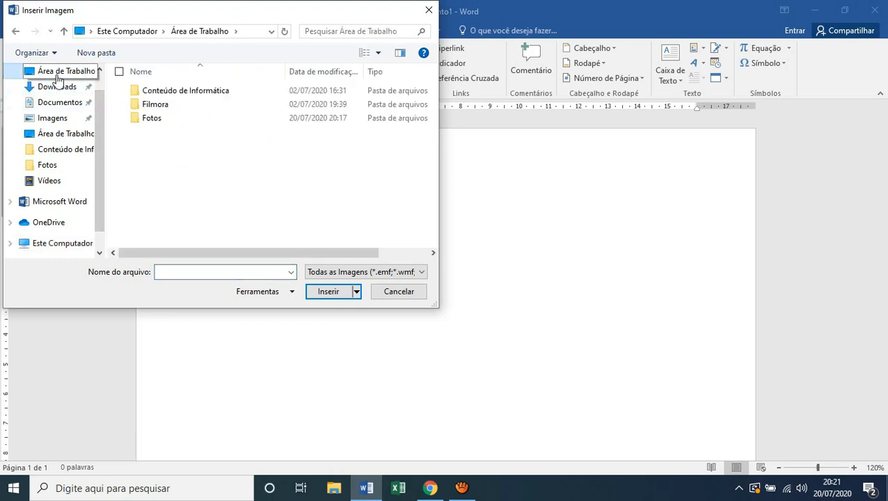
{"action": "double_click", "coordinate": [158, 120]}
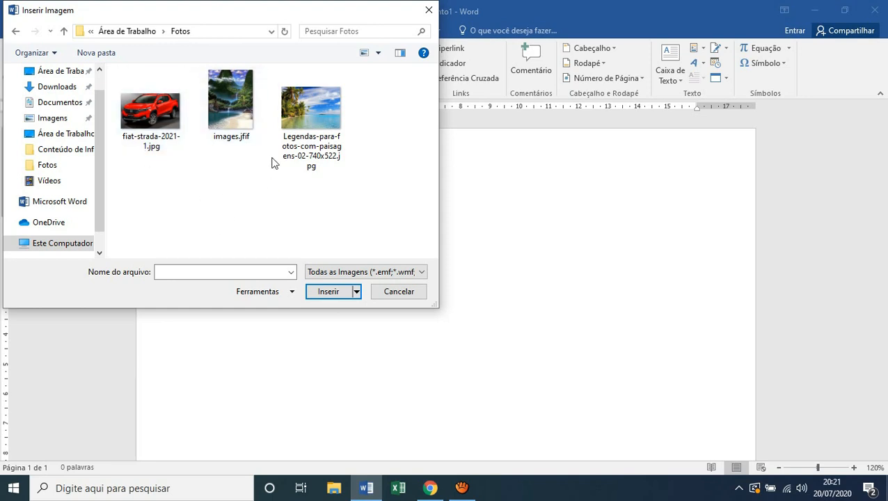
{"action": "double_click", "coordinate": [312, 118]}
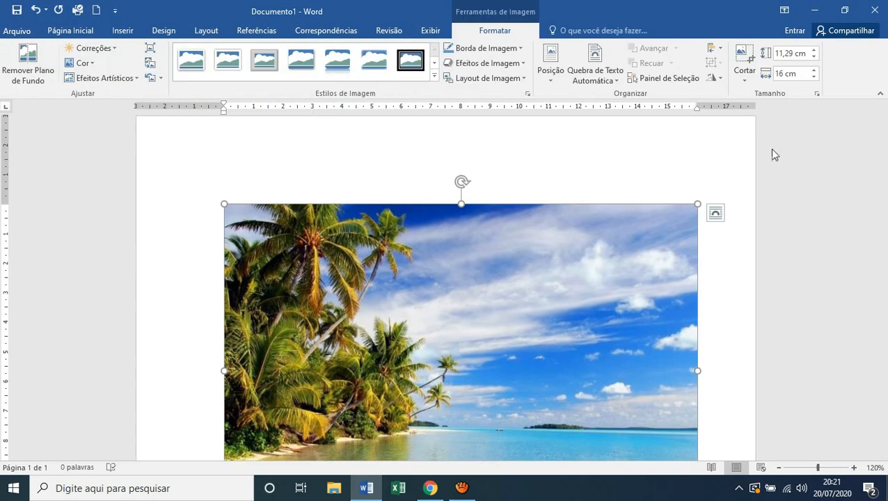
- Shrink the inserted beach picture proportionally to about 7,34 cm high by 10,4 cm wide
{"action": "scroll", "coordinate": [883, 160], "scroll_direction": "down", "scroll_amount": 2}
{"action": "mouse_move", "coordinate": [885, 172]}
{"action": "left_mouse_down"}
{"action": "mouse_move", "coordinate": [886, 203]}
{"action": "mouse_move", "coordinate": [886, 140]}
{"action": "mouse_move", "coordinate": [884, 182]}
{"action": "mouse_move", "coordinate": [884, 168]}
{"action": "left_mouse_up"}
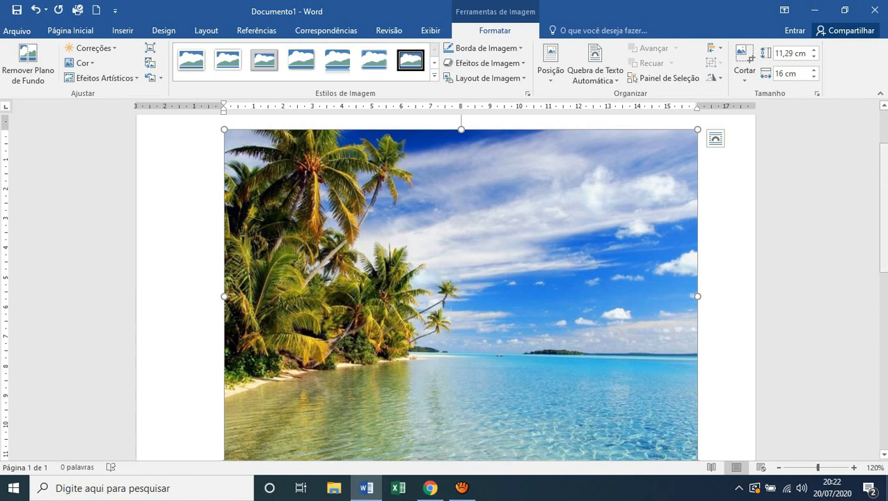
{"action": "scroll", "coordinate": [444, 286], "scroll_direction": "down", "scroll_amount": 1}
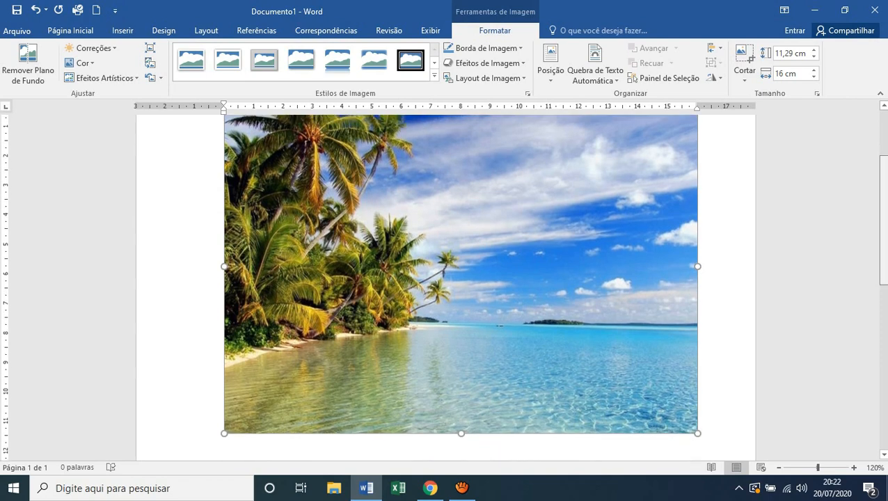
{"action": "scroll", "coordinate": [461, 279], "scroll_direction": "up", "scroll_amount": 1}
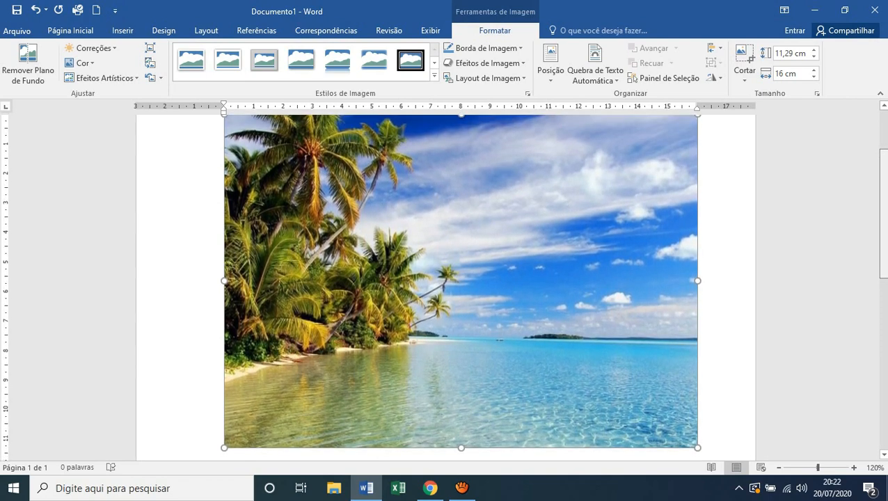
{"action": "left_click", "coordinate": [784, 373]}
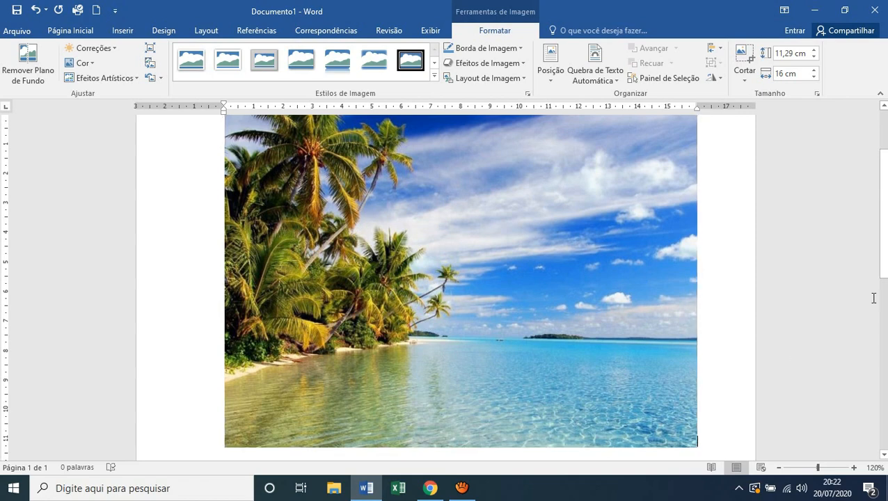
{"action": "scroll", "coordinate": [884, 256], "scroll_direction": "down", "scroll_amount": 1}
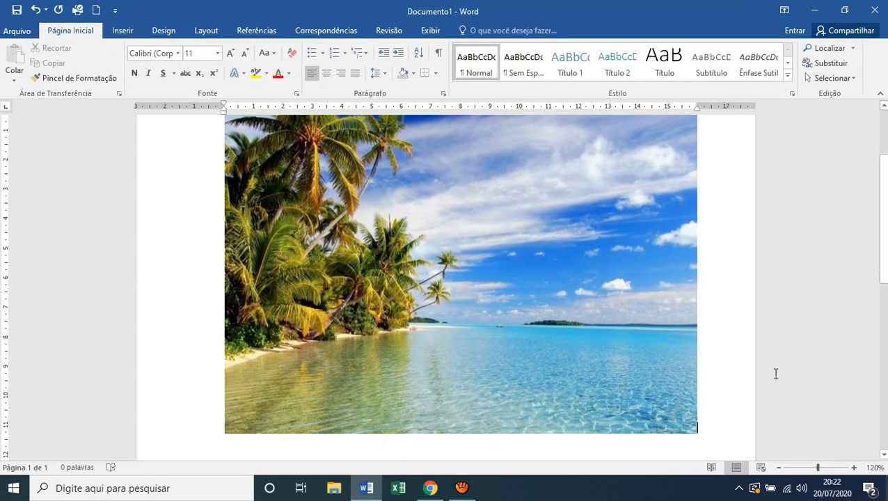
{"action": "left_click", "coordinate": [630, 333]}
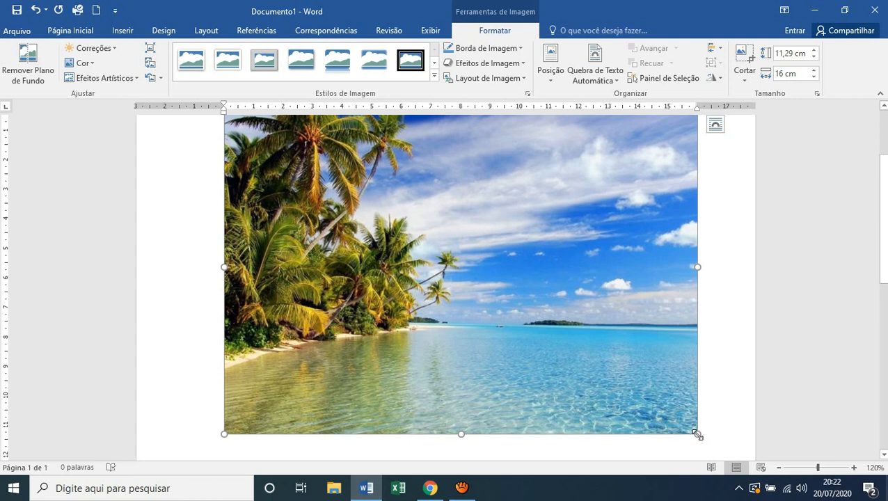
{"action": "left_click_drag", "start_coordinate": [697, 435], "coordinate": [533, 317]}
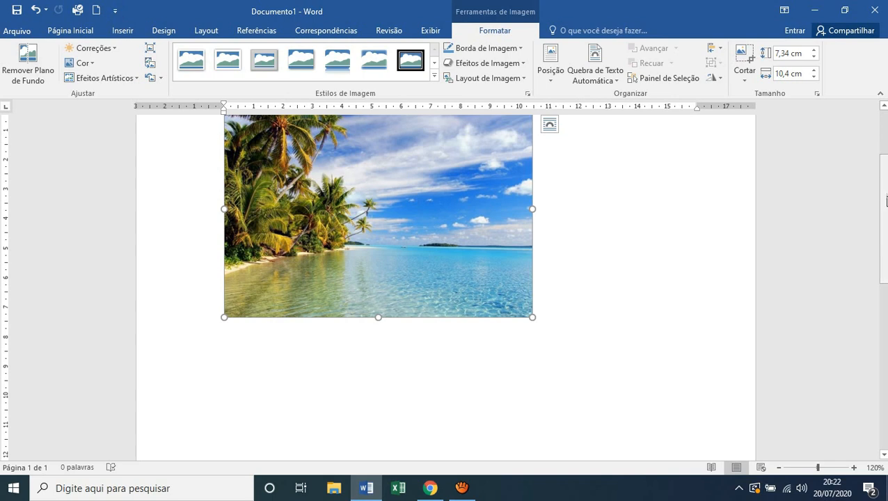
- Rotate the beach picture clockwise so it sits diagonally on the page, and undo the rotation
{"action": "left_click_drag", "start_coordinate": [886, 201], "coordinate": [886, 170]}
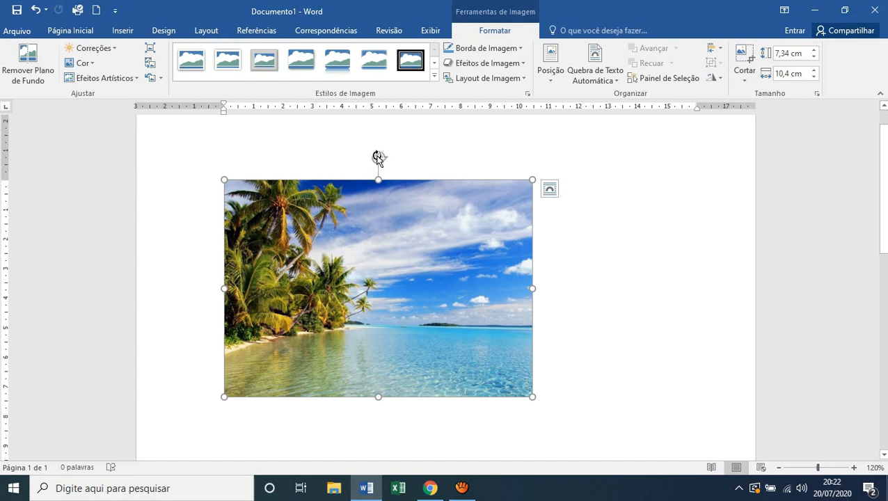
{"action": "left_click_drag", "start_coordinate": [378, 158], "coordinate": [426, 203]}
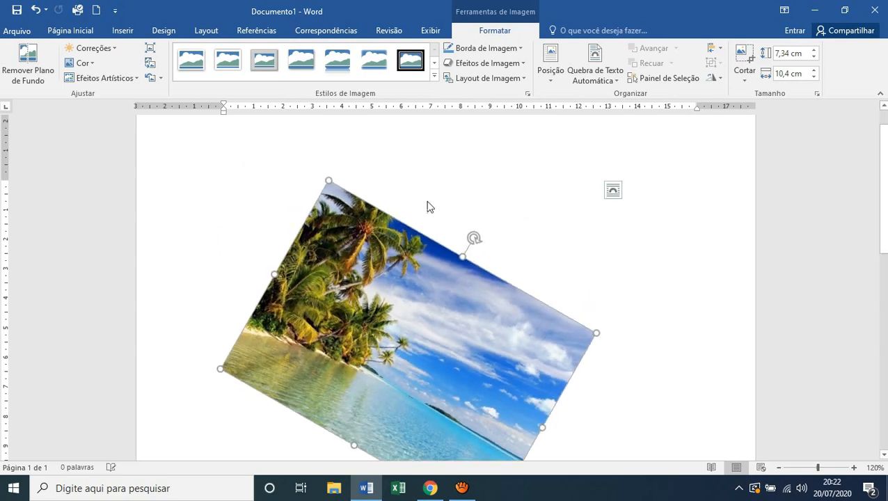
{"action": "scroll", "coordinate": [882, 171], "scroll_direction": "down", "scroll_amount": 2}
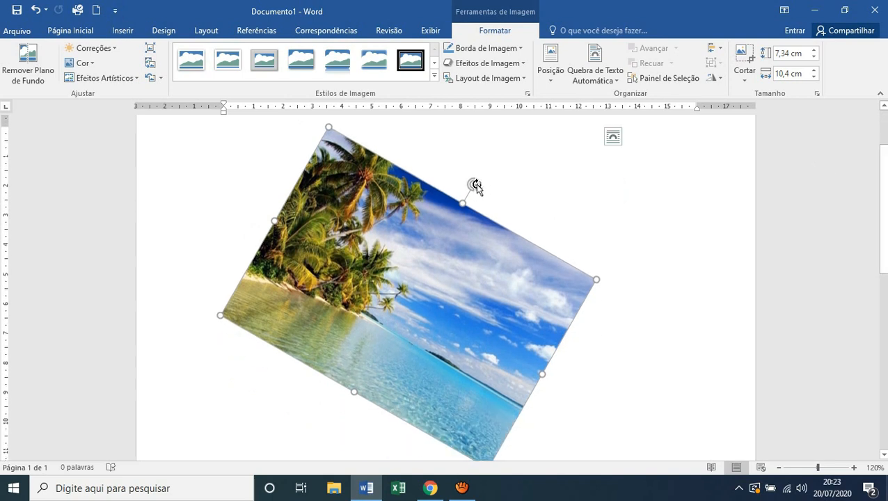
{"action": "left_click", "coordinate": [35, 16]}
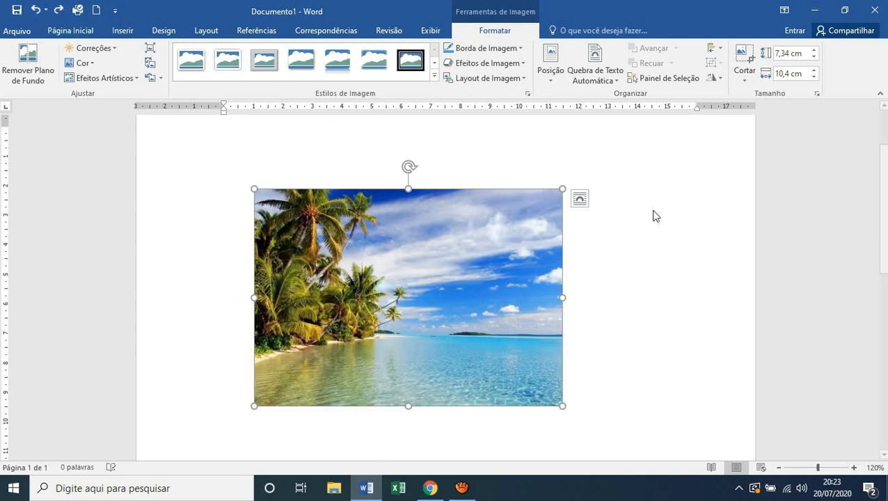
{"action": "scroll", "coordinate": [885, 183], "scroll_direction": "down", "scroll_amount": 1}
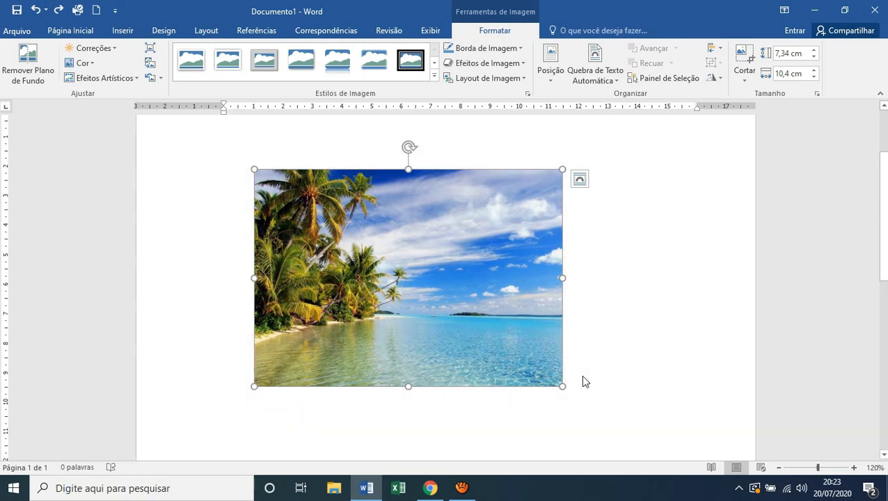
{"action": "left_click_drag", "start_coordinate": [563, 386], "coordinate": [521, 414]}
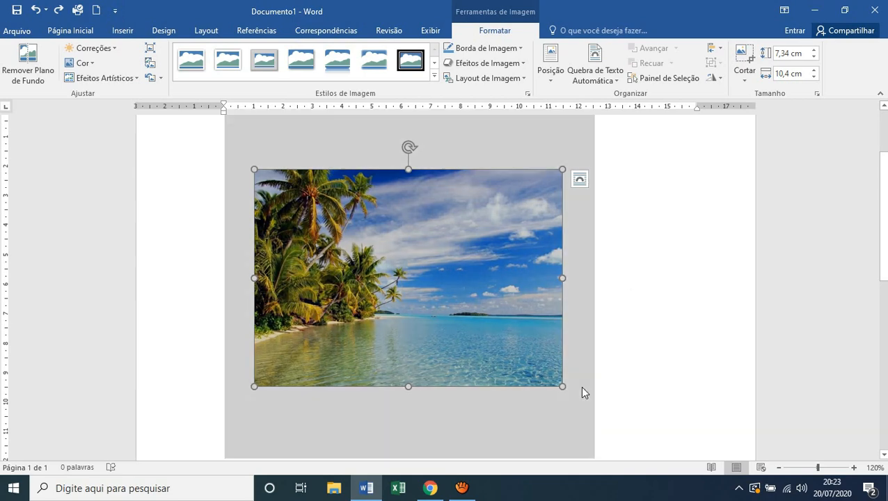
{"action": "left_click_drag", "start_coordinate": [883, 250], "coordinate": [883, 290]}
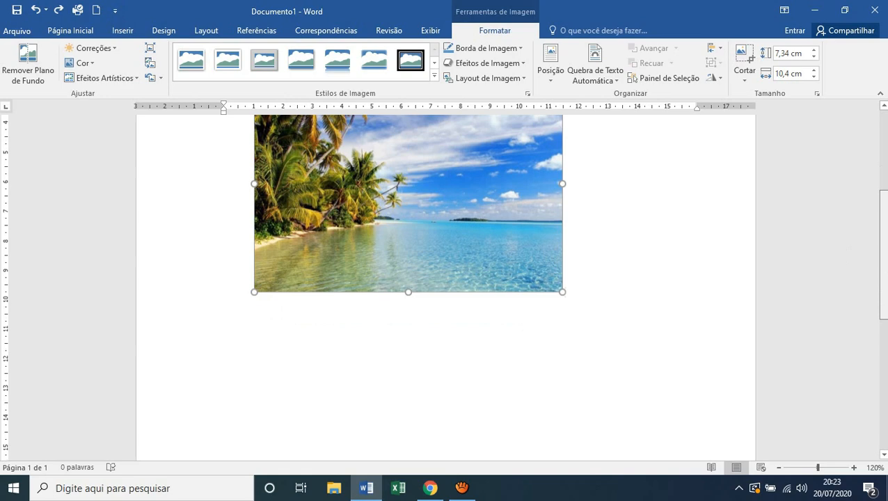
{"action": "left_click", "coordinate": [334, 400]}
{"action": "scroll", "coordinate": [334, 400], "scroll_direction": "up", "scroll_amount": 3}
{"action": "left_click", "coordinate": [407, 412]}
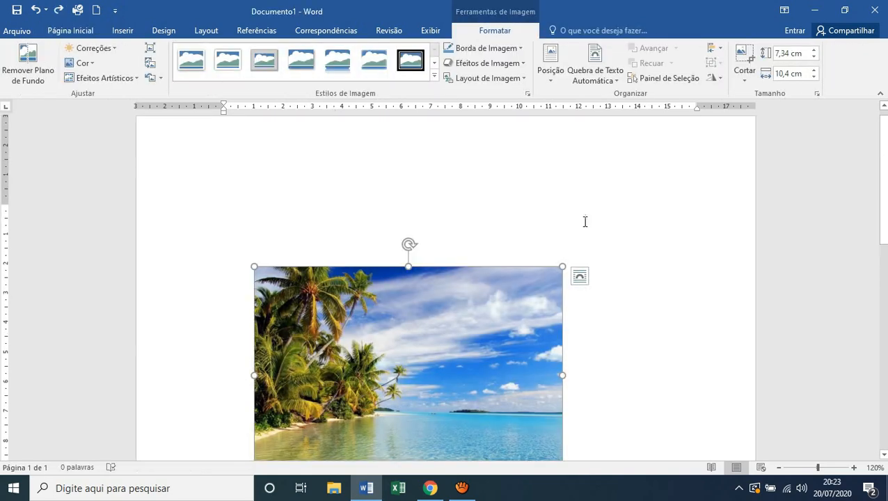
{"action": "scroll", "coordinate": [881, 202], "scroll_direction": "down", "scroll_amount": 3}
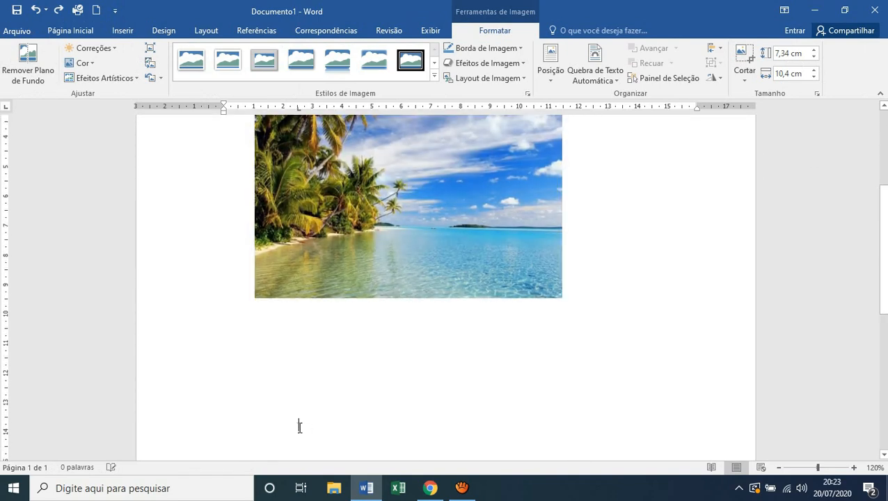
{"action": "left_click", "coordinate": [299, 427]}
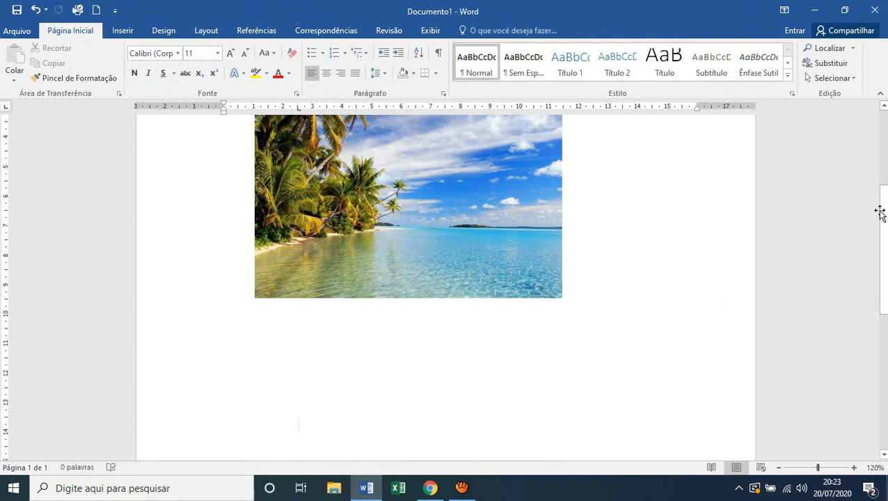
{"action": "left_click_drag", "start_coordinate": [887, 221], "coordinate": [886, 191]}
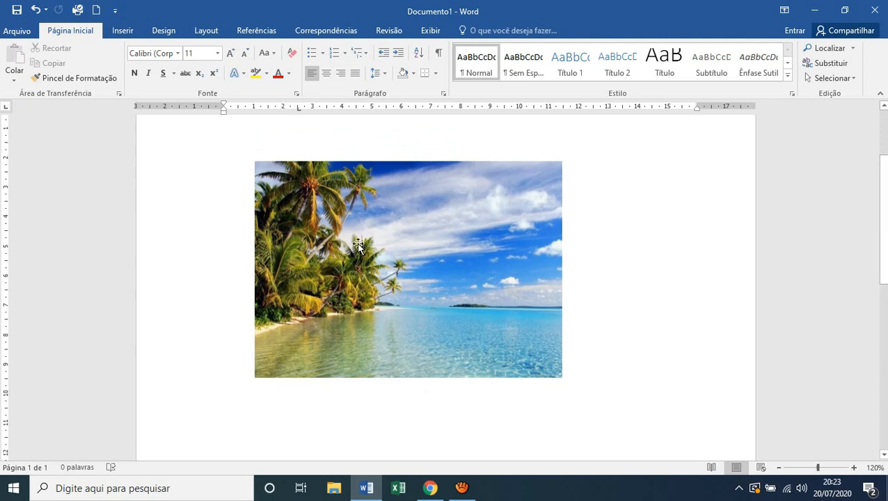
- Select the beach picture and preview its brightness and contrast corrections without applying any
{"action": "left_click", "coordinate": [405, 231]}
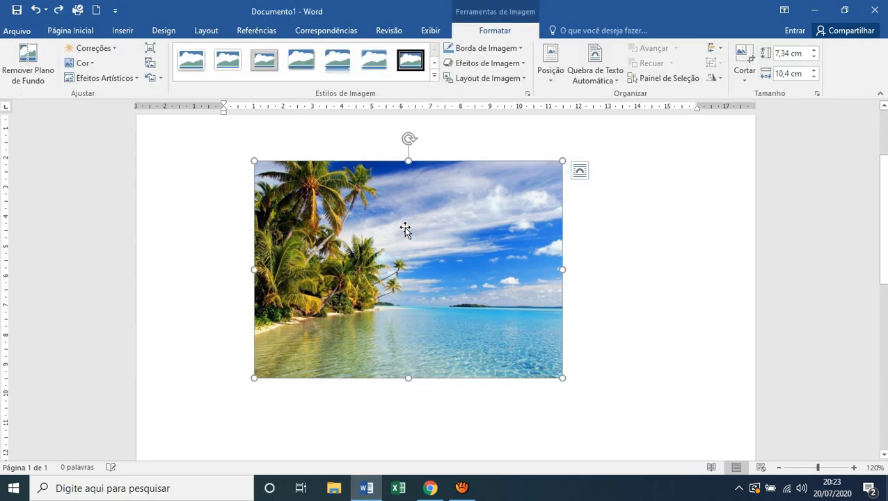
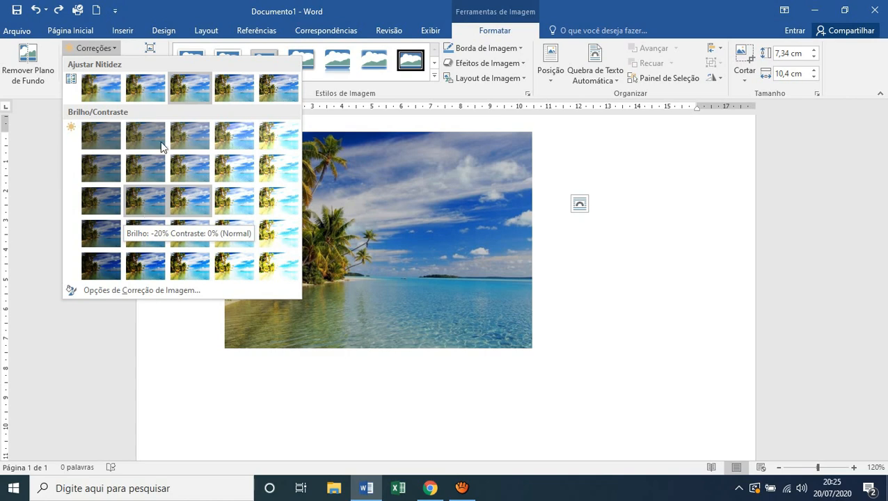
{"action": "left_click", "coordinate": [219, 5]}
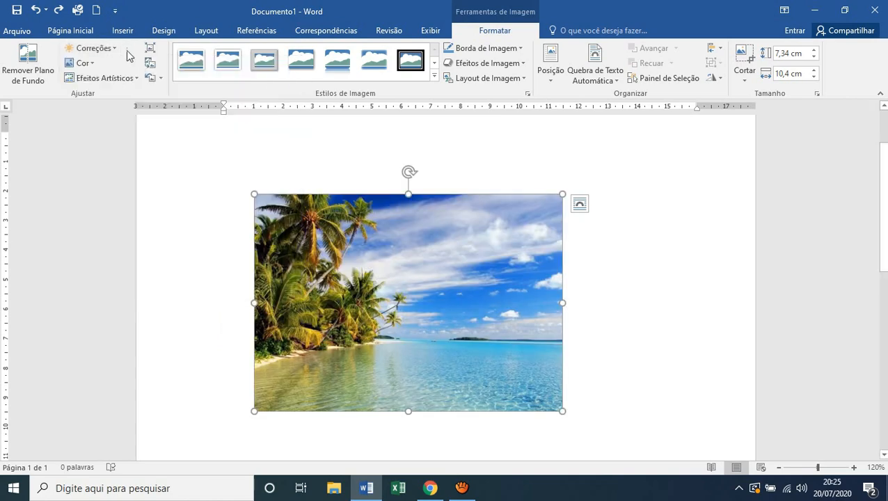
- Recolor the beach picture with the dark blue accent variation and replace that with the sepia tone
{"action": "left_click", "coordinate": [85, 64]}
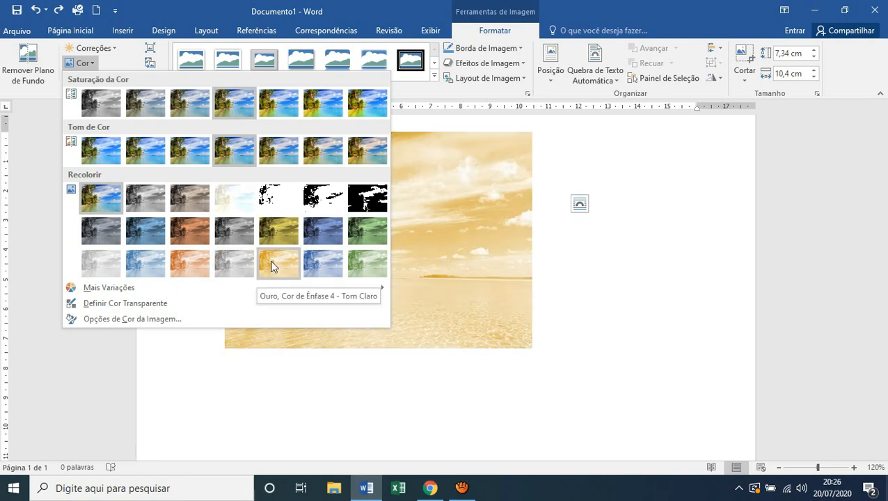
{"action": "left_click", "coordinate": [319, 230]}
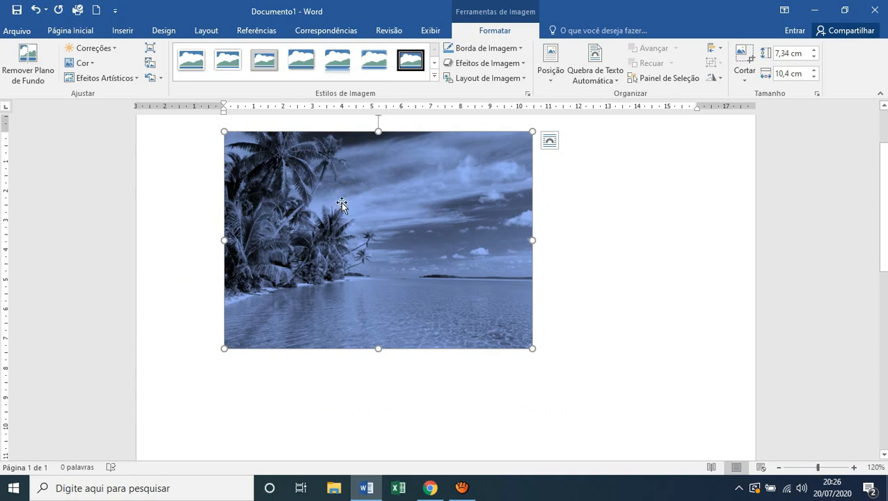
{"action": "left_click", "coordinate": [93, 64]}
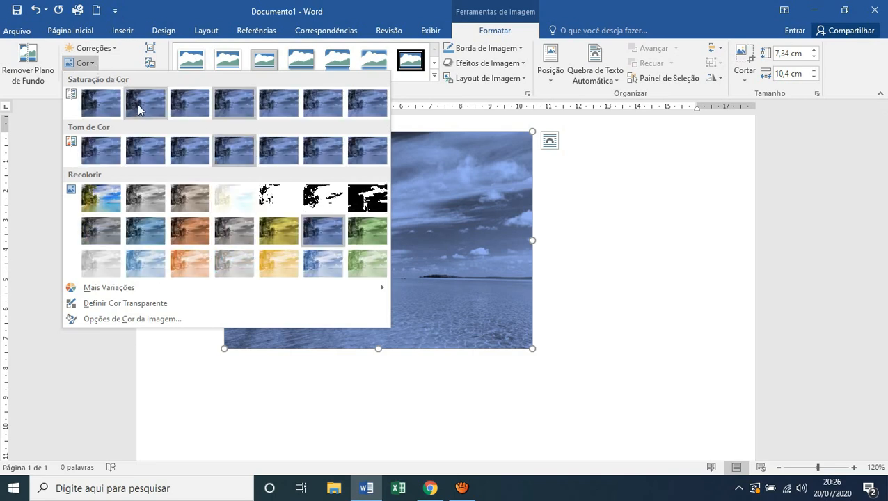
{"action": "left_click", "coordinate": [187, 199]}
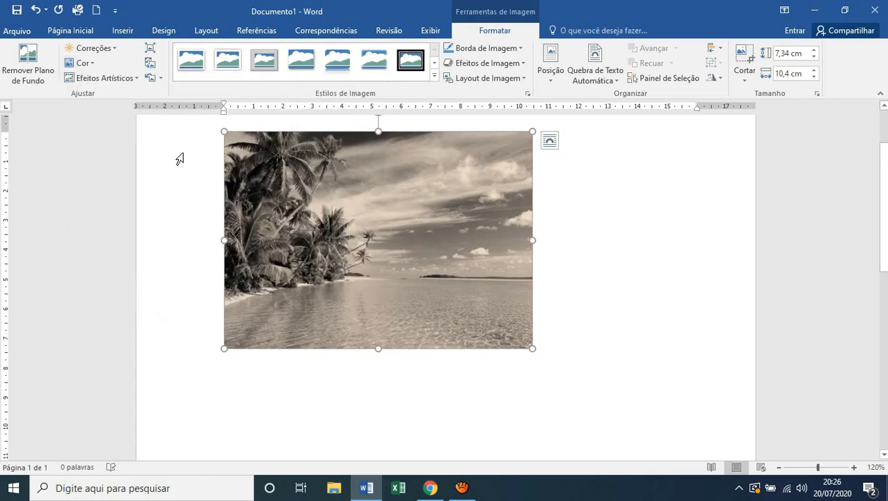
- Recolor the picture with the darkest black-and-white variation and undo that recoloring
{"action": "left_click", "coordinate": [85, 64]}
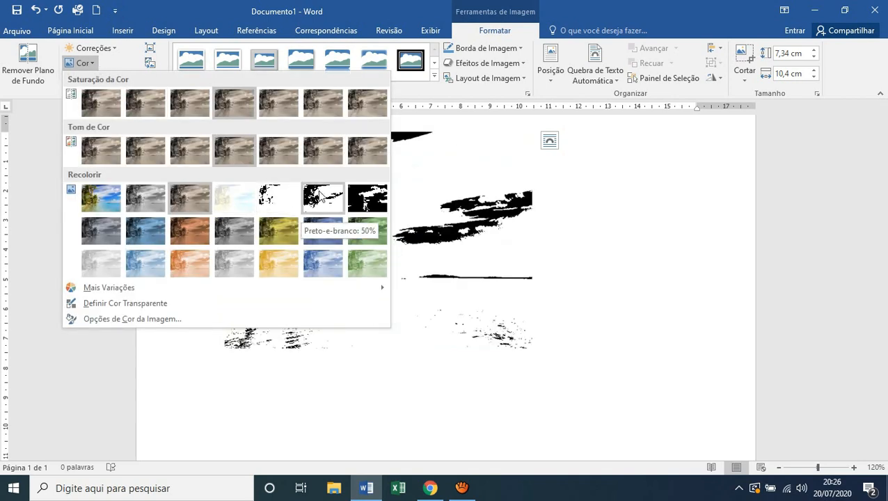
{"action": "left_click", "coordinate": [353, 198]}
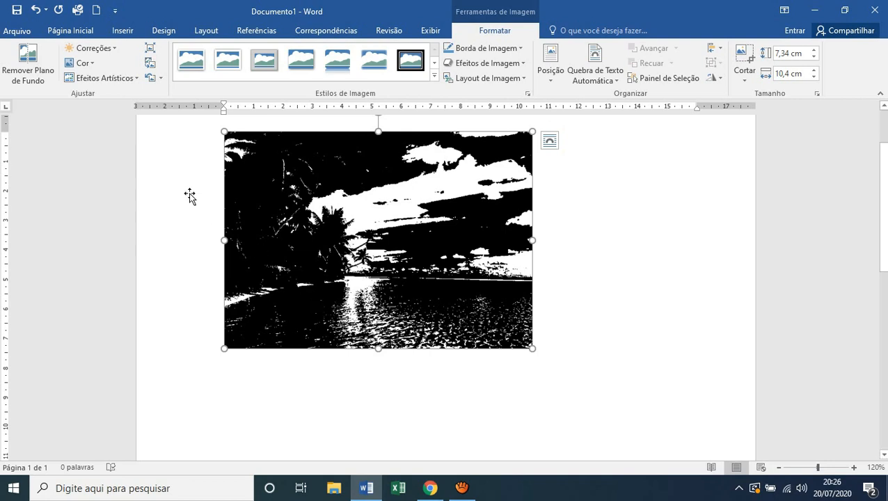
{"action": "left_click", "coordinate": [37, 10]}
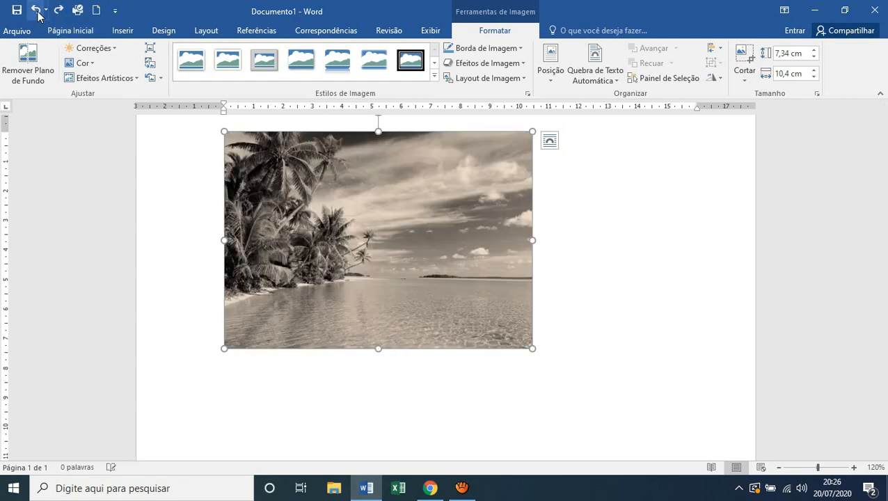
- Undo the sepia and dark blue recolorings of the beach picture, and preview its artistic effects without applying any
{"action": "left_click", "coordinate": [36, 10]}
{"action": "left_click", "coordinate": [36, 11]}
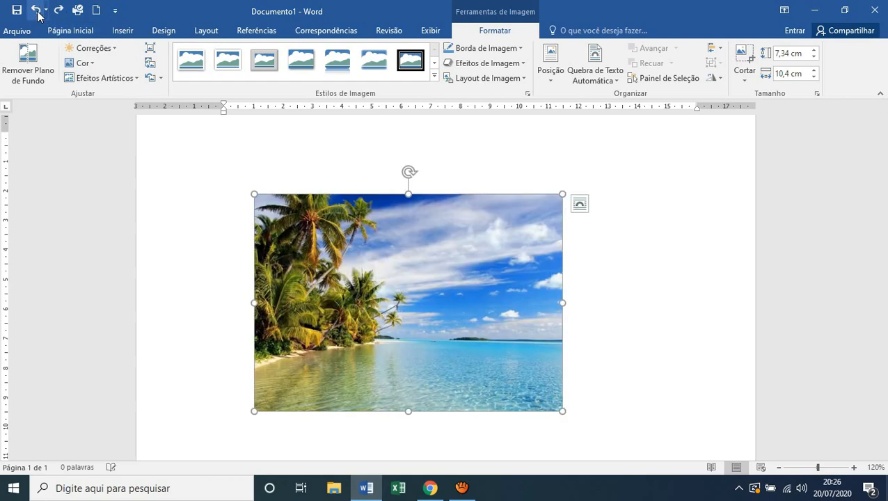
{"action": "left_click", "coordinate": [121, 79]}
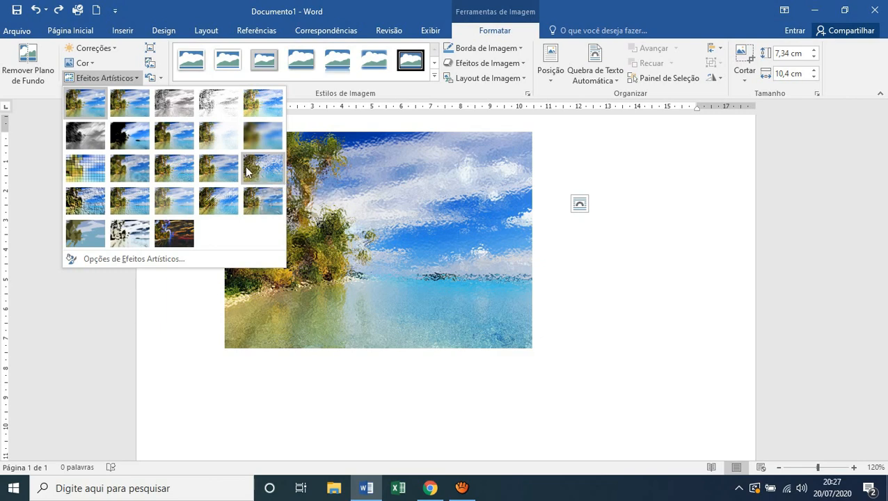
{"action": "left_click", "coordinate": [162, 9]}
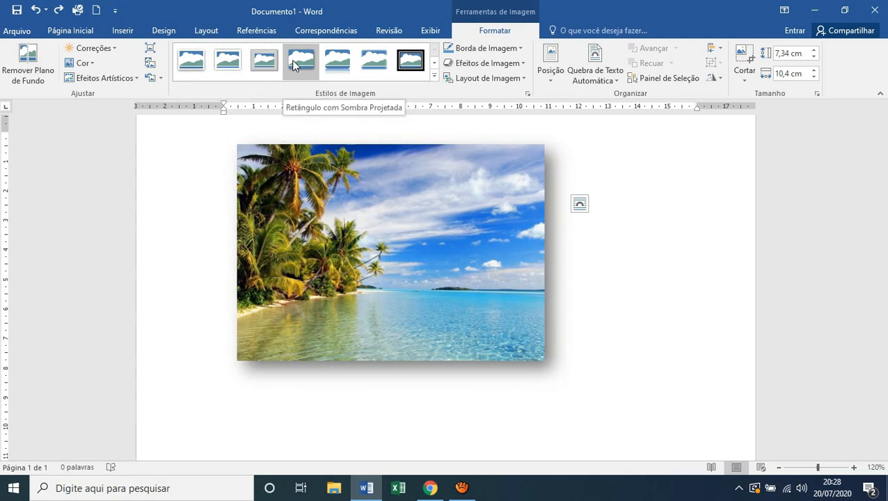
- Apply the tilted white-framed picture style to the beach picture and replace it with the soft-edged oval style
{"action": "left_click", "coordinate": [374, 60]}
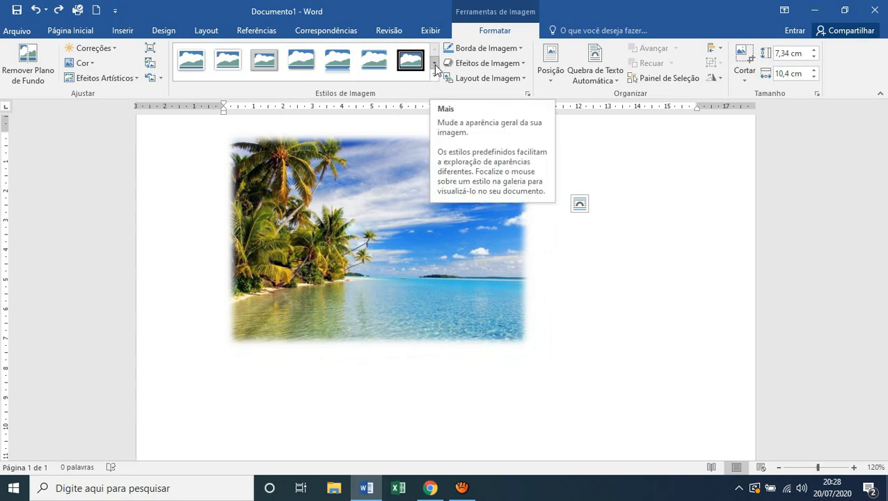
{"action": "left_click", "coordinate": [433, 62]}
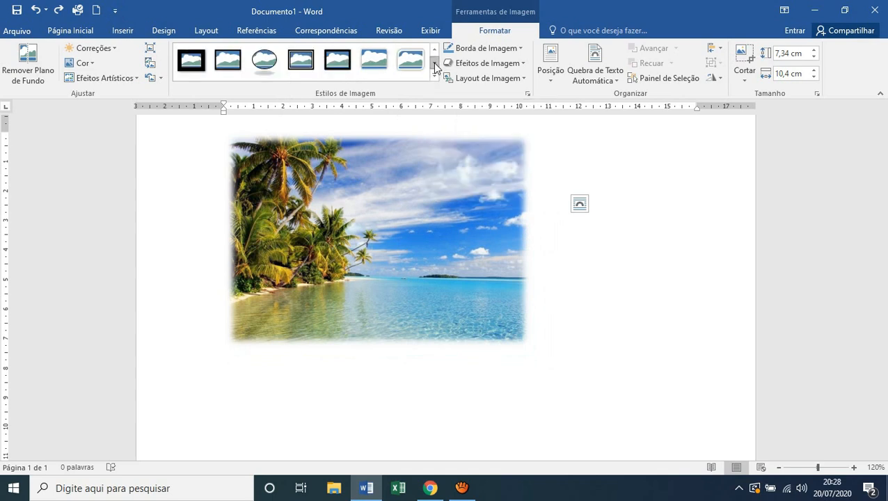
{"action": "left_click", "coordinate": [433, 77]}
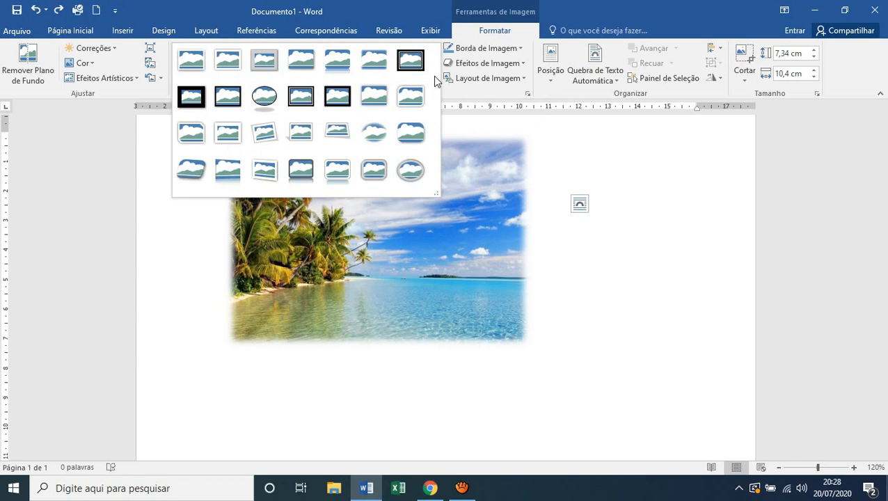
{"action": "left_click", "coordinate": [265, 138]}
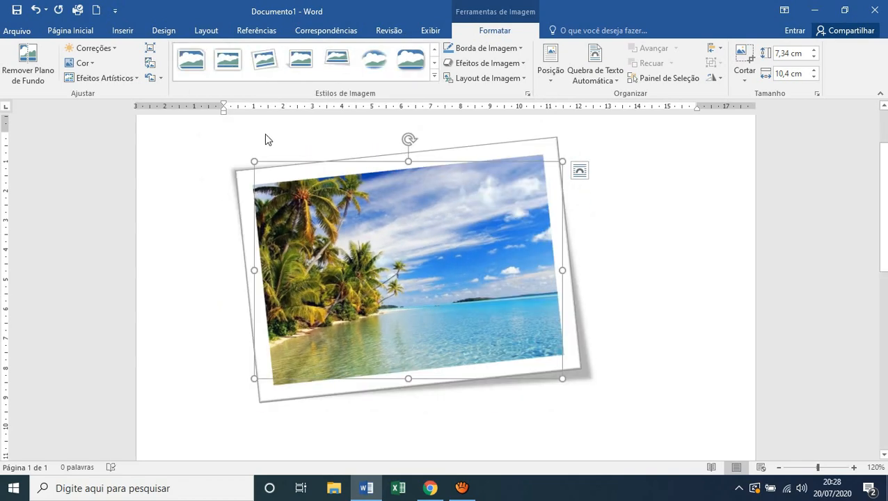
{"action": "left_click", "coordinate": [434, 77]}
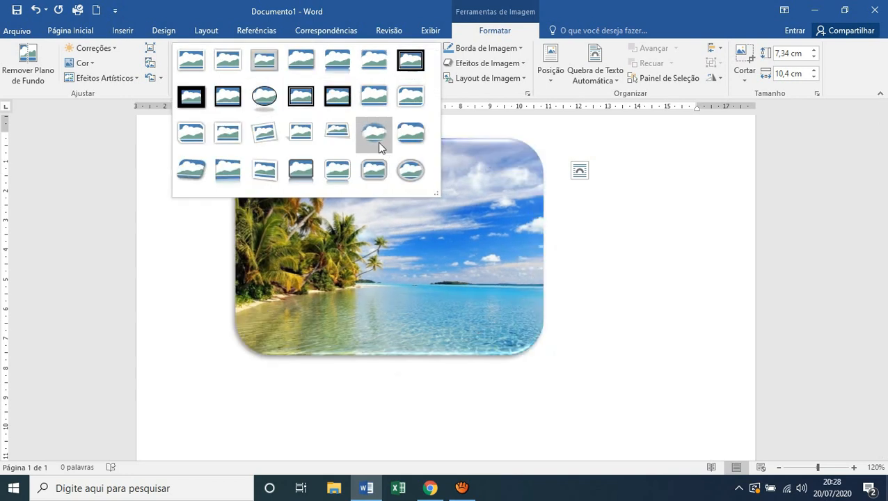
{"action": "left_click", "coordinate": [377, 141]}
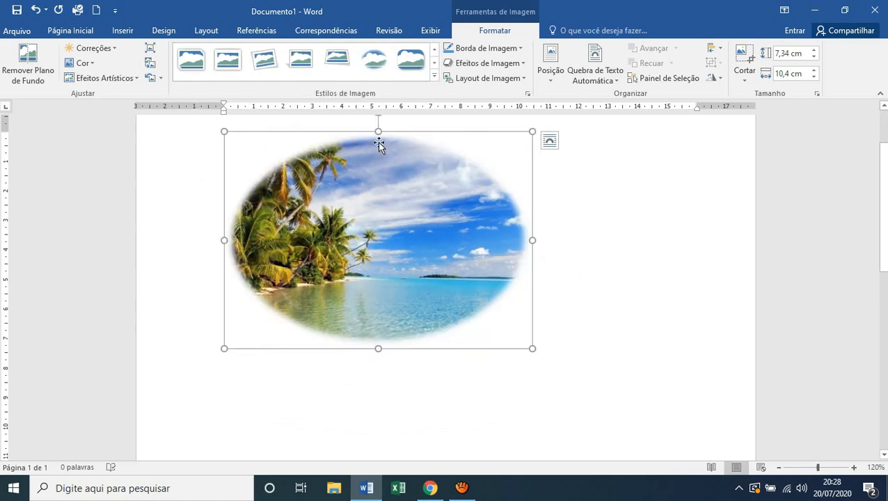
- Apply the beveled perspective picture style with rounded corners to the beach picture and deselect it
{"action": "left_click", "coordinate": [412, 66]}
{"action": "left_click", "coordinate": [434, 75]}
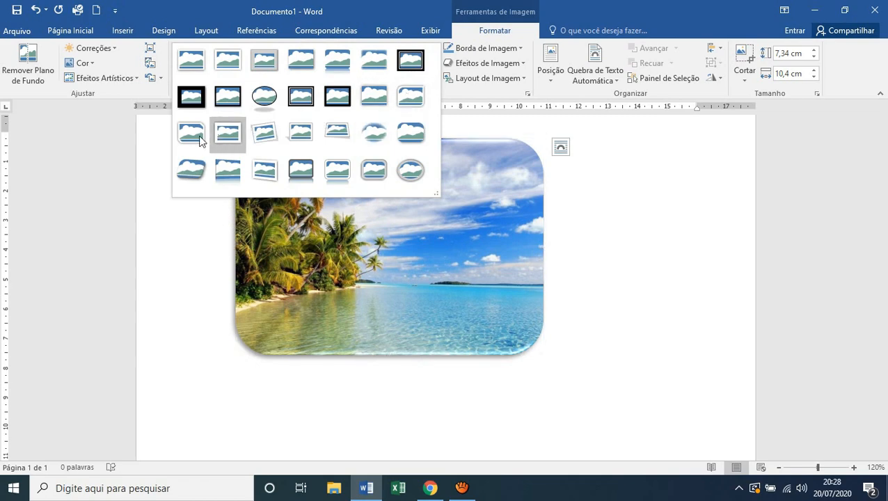
{"action": "left_click", "coordinate": [198, 173]}
{"action": "left_click", "coordinate": [679, 217]}
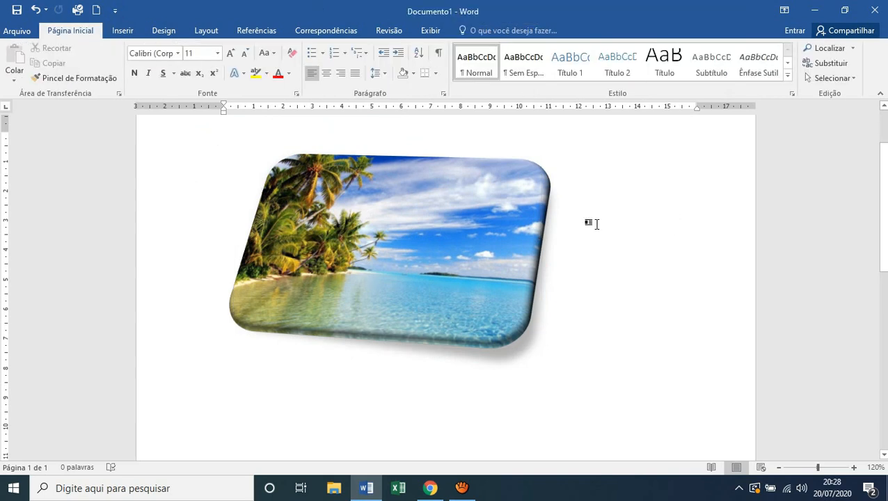
- Replace the beach picture with images.jfif from the Fotos folder, enlarging the new picture to about 8.2 cm high and 6.25 cm wide
{"action": "left_click", "coordinate": [433, 256]}
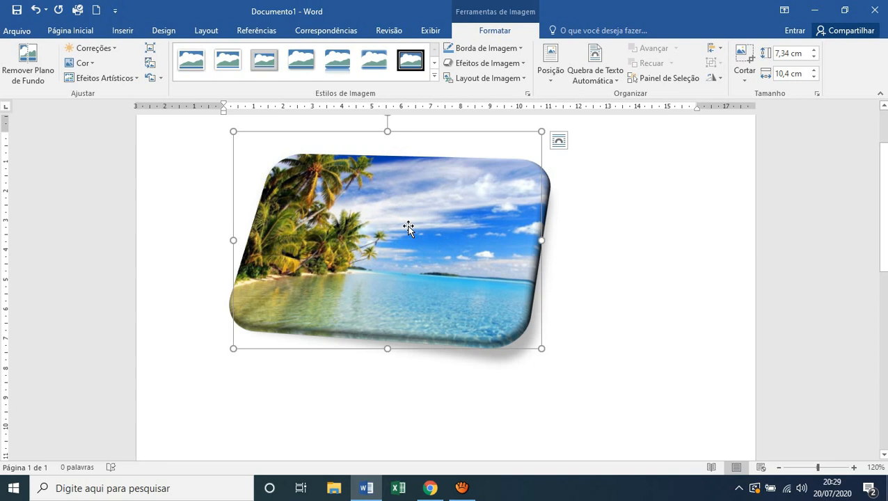
{"action": "key", "text": "Delete"}
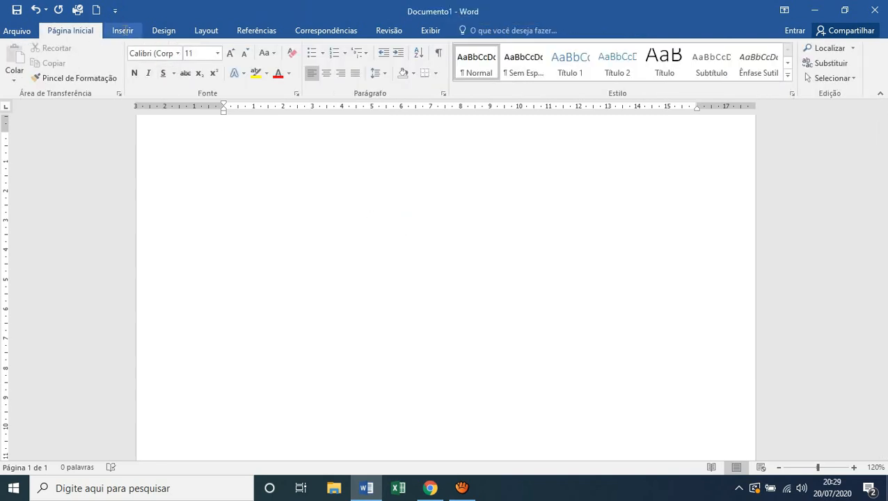
{"action": "left_click", "coordinate": [123, 32]}
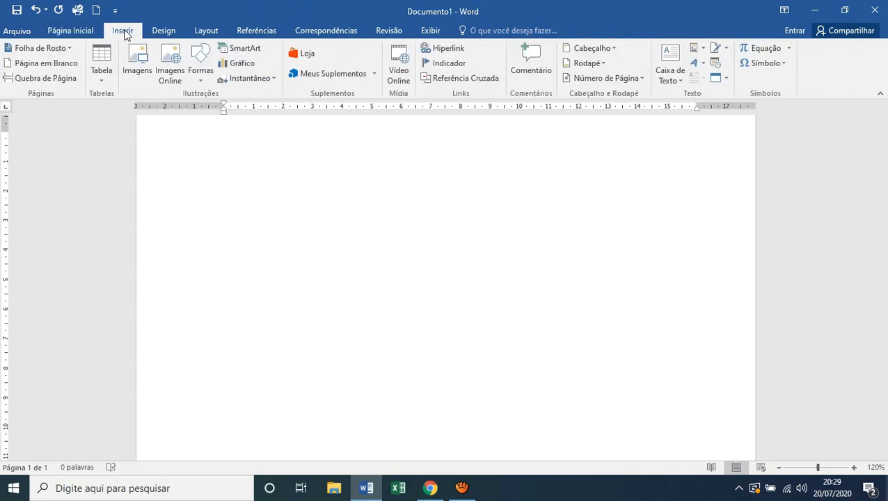
{"action": "left_click", "coordinate": [139, 63]}
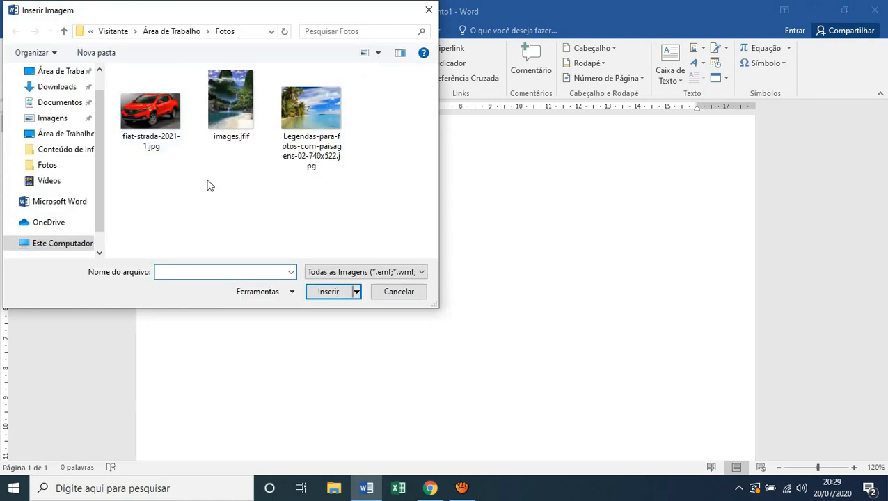
{"action": "double_click", "coordinate": [231, 92]}
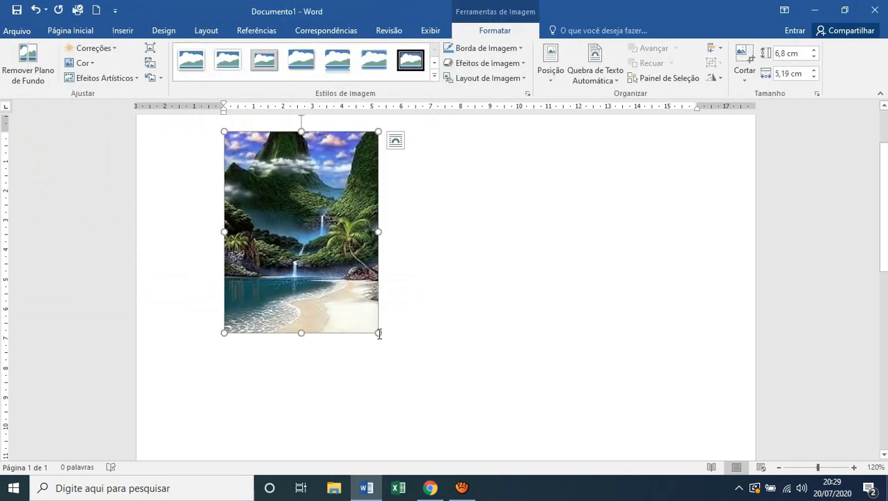
{"action": "left_click_drag", "start_coordinate": [380, 335], "coordinate": [409, 374]}
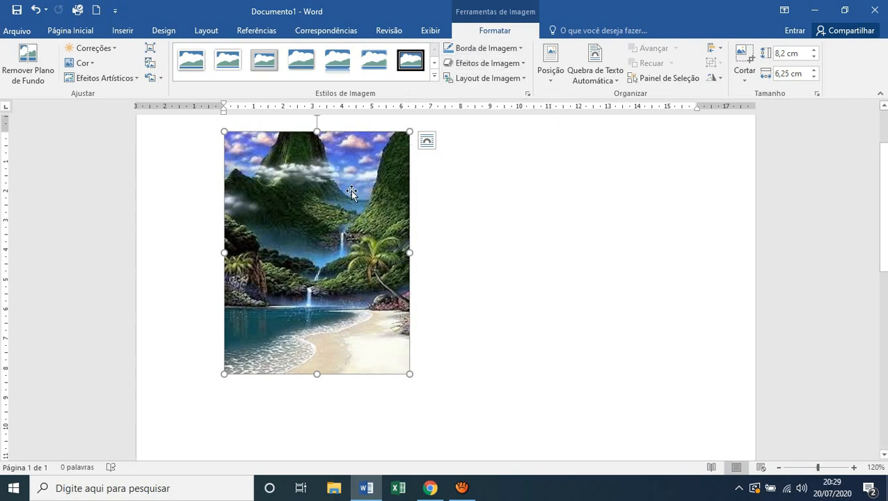
- Give the waterfall picture a standard red border with a 6 pt thickness
{"action": "left_click", "coordinate": [505, 50]}
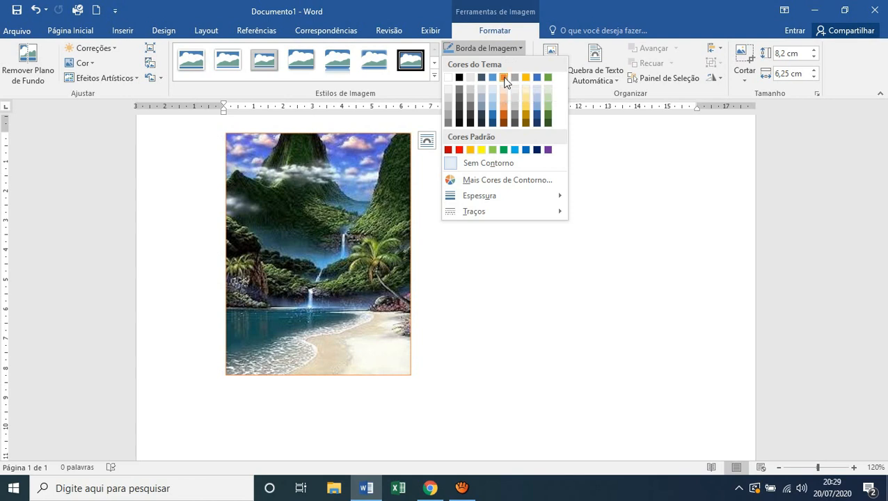
{"action": "left_click", "coordinate": [461, 152]}
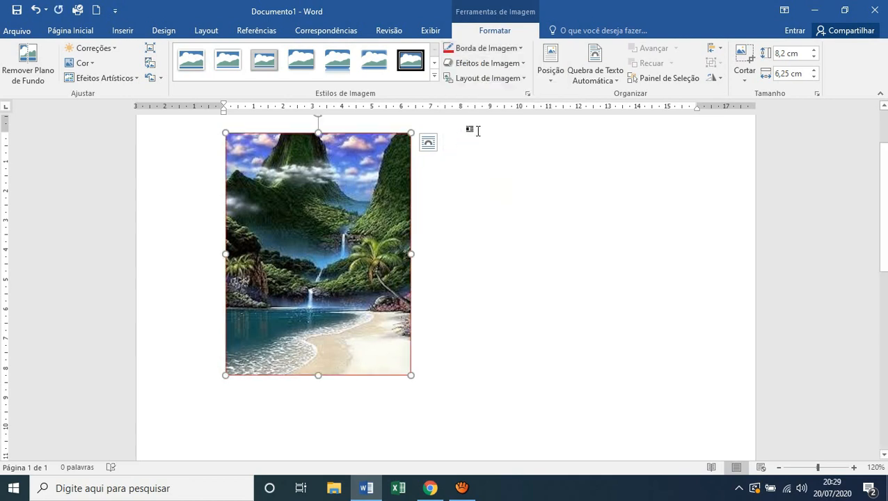
{"action": "left_click", "coordinate": [519, 50]}
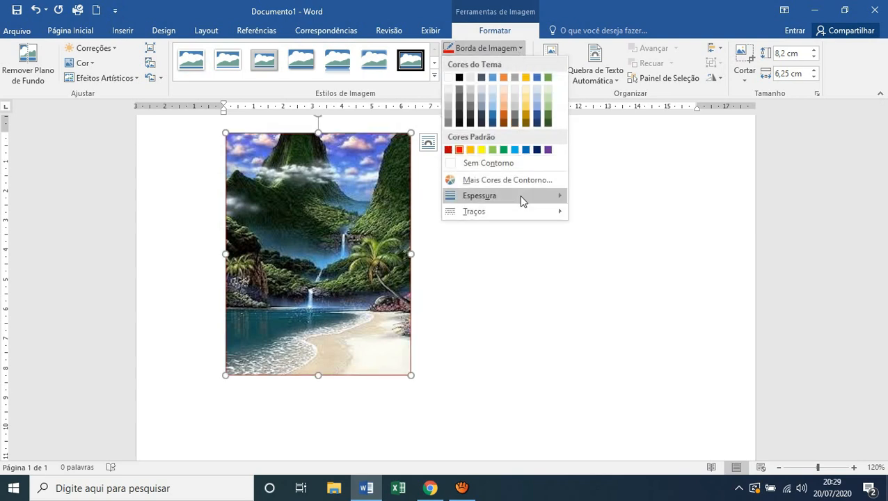
{"action": "mouse_move", "coordinate": [520, 197]}
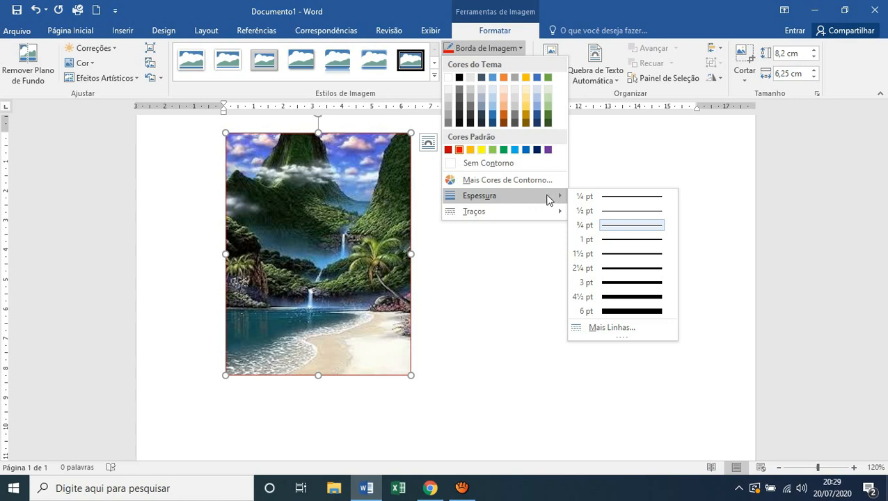
{"action": "left_click", "coordinate": [616, 315]}
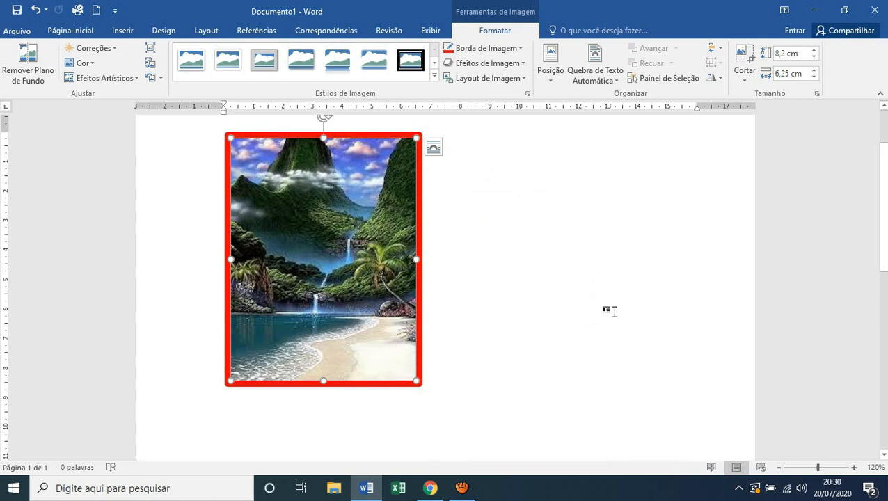
- Change the waterfall picture's border to standard green with a square-dotted line style, and deselect the picture
{"action": "left_click", "coordinate": [517, 48]}
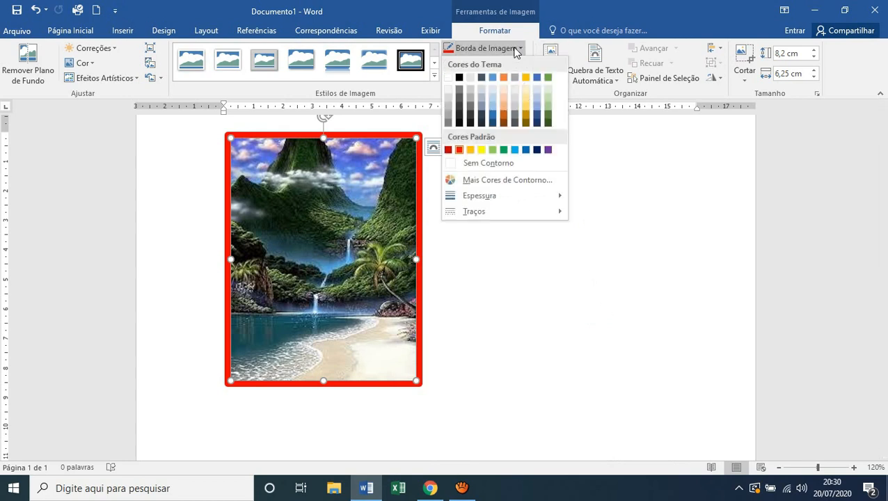
{"action": "left_click", "coordinate": [504, 150]}
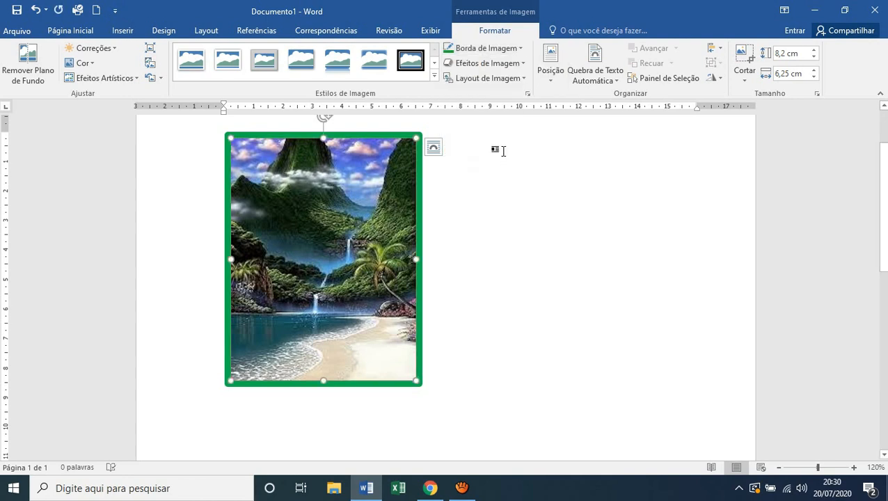
{"action": "left_click", "coordinate": [504, 49]}
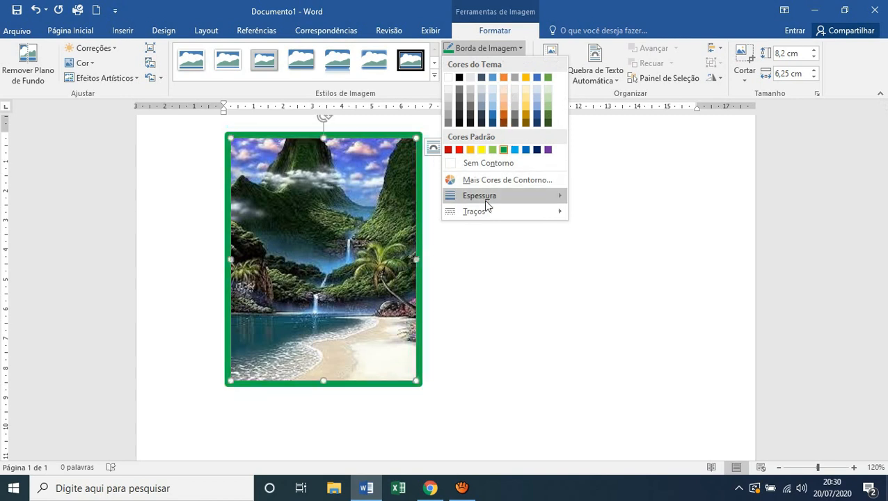
{"action": "mouse_move", "coordinate": [481, 199]}
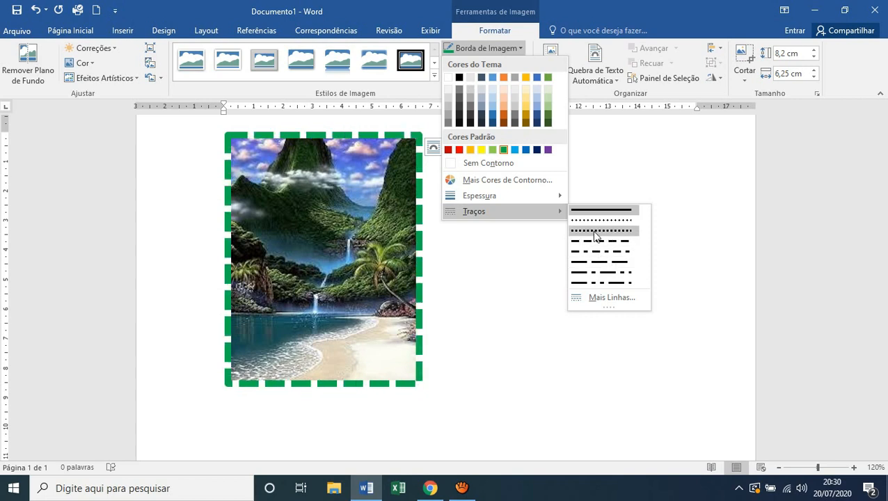
{"action": "left_click", "coordinate": [593, 226]}
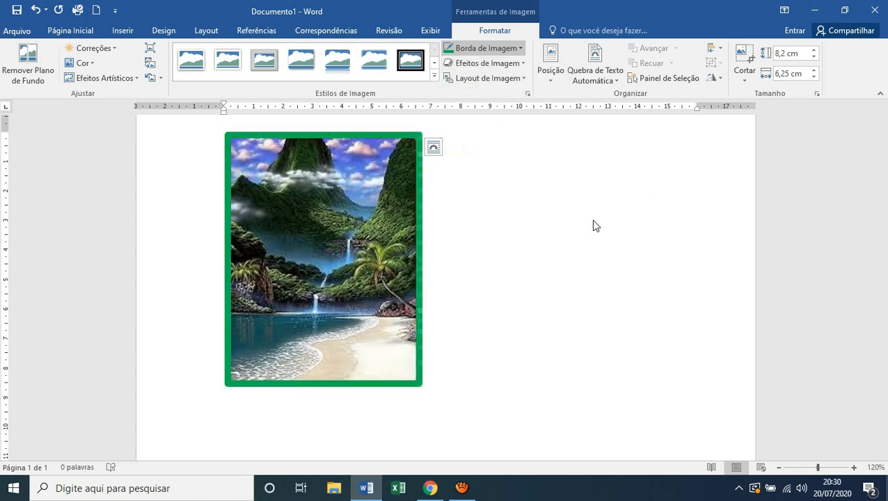
{"action": "left_click", "coordinate": [509, 241]}
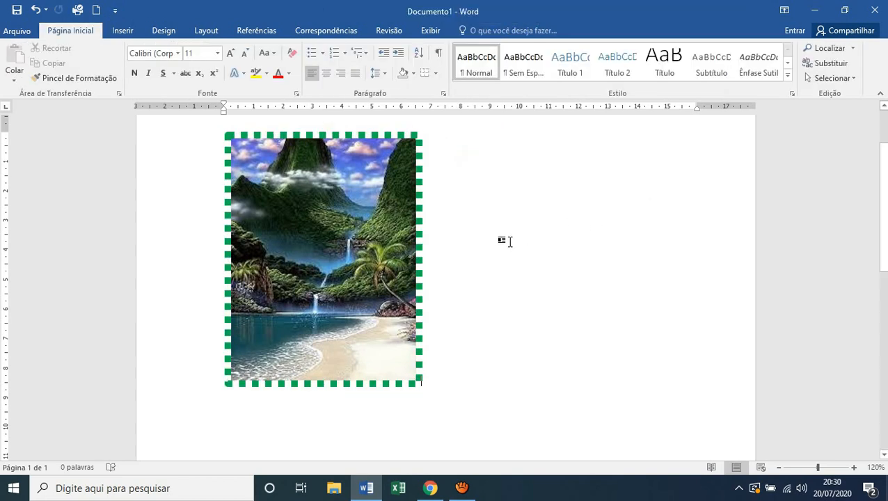
- Select the waterfall picture and remove its border by setting it to no outline
{"action": "double_click", "coordinate": [358, 201]}
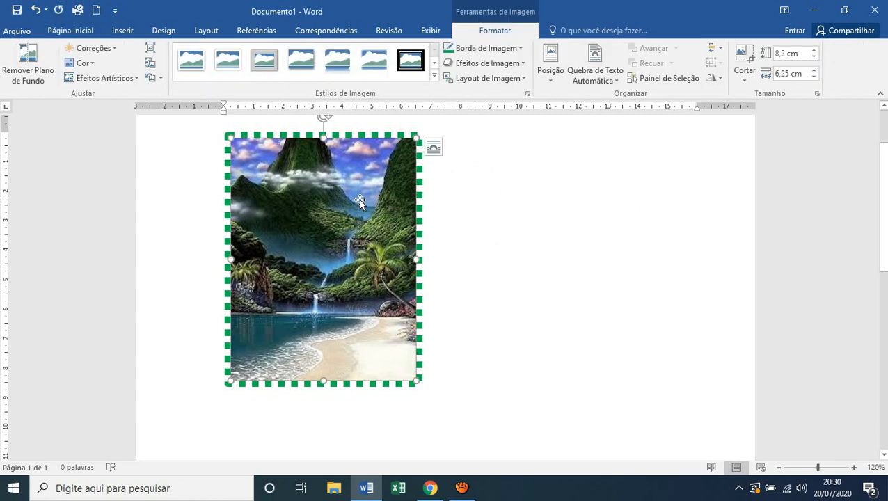
{"action": "left_click", "coordinate": [507, 49]}
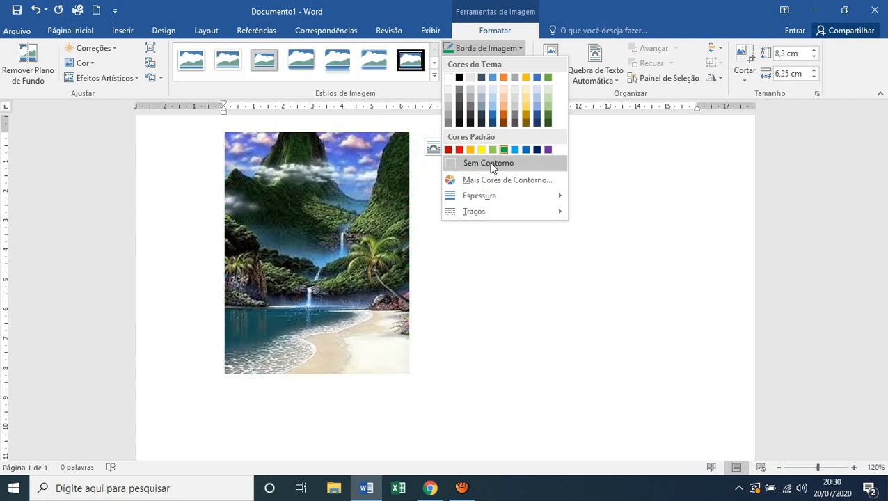
{"action": "left_click", "coordinate": [492, 166]}
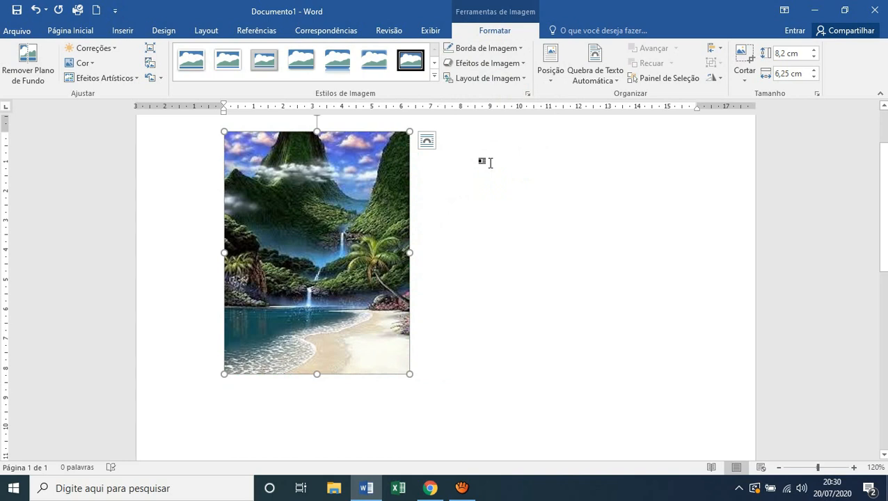
- Add an outer shadow offset toward the upper right to the waterfall picture, and check it with the picture deselected
{"action": "left_click", "coordinate": [505, 64]}
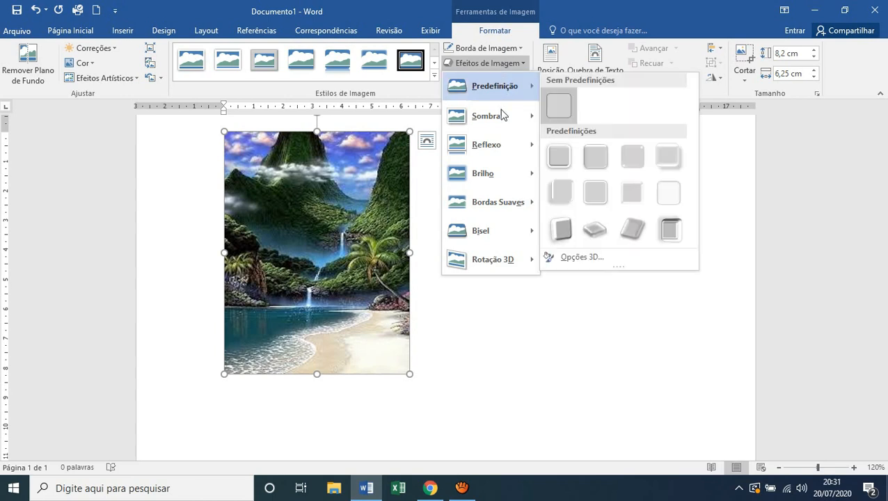
{"action": "mouse_move", "coordinate": [504, 124]}
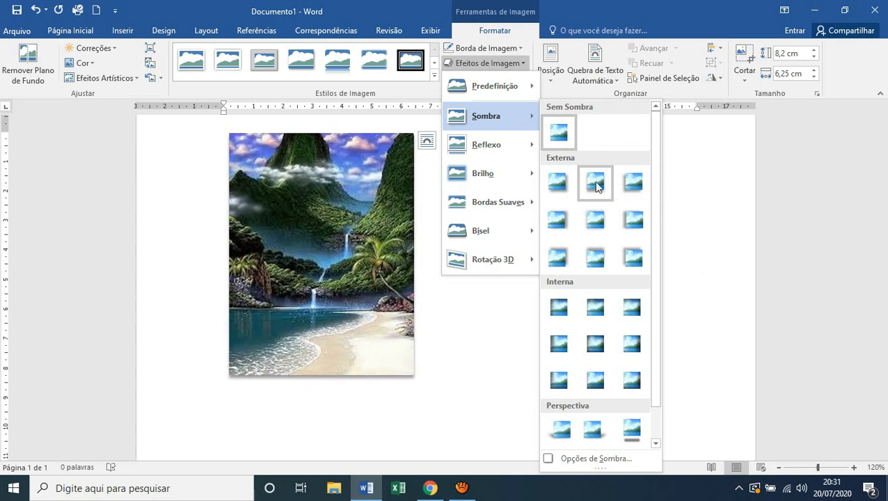
{"action": "left_click", "coordinate": [565, 258]}
{"action": "left_click", "coordinate": [451, 190]}
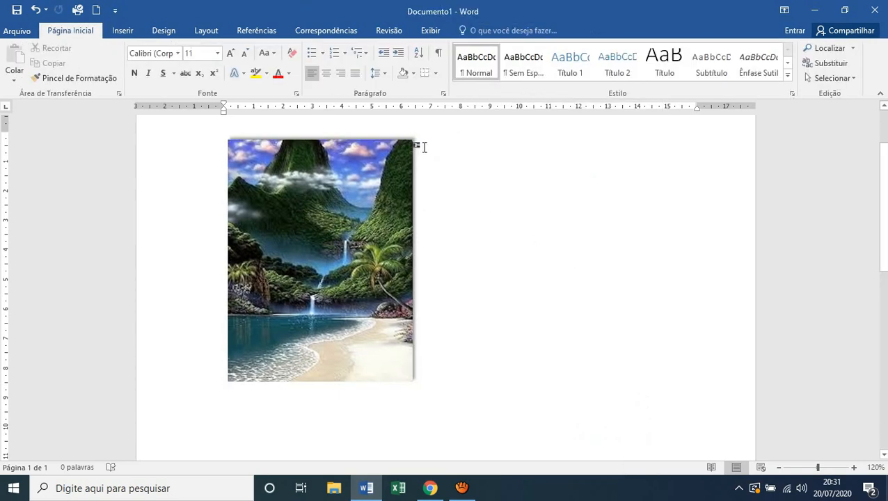
{"action": "left_click", "coordinate": [398, 174]}
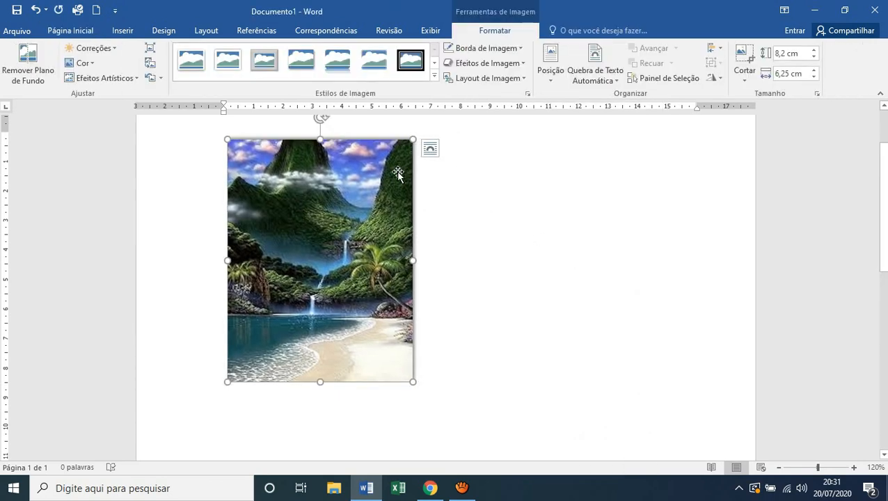
- Apply a perspective shadow cast toward the upper left to the waterfall picture, and check it with the picture deselected
{"action": "left_click", "coordinate": [483, 63]}
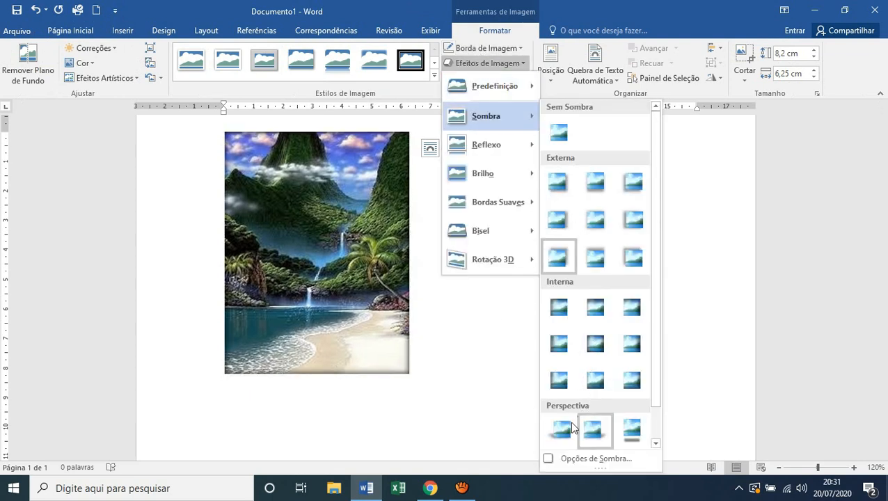
{"action": "left_click", "coordinate": [567, 433]}
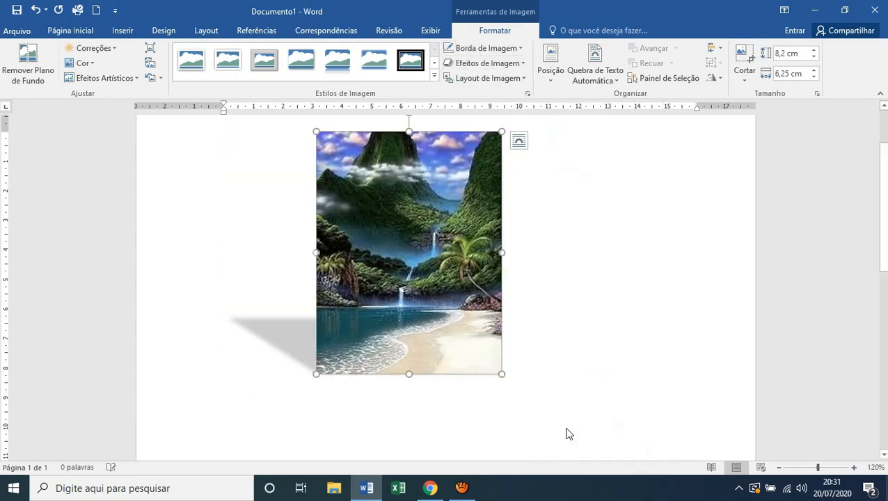
{"action": "left_click", "coordinate": [575, 311]}
{"action": "left_click", "coordinate": [471, 274]}
- Remove the perspective shadow from the waterfall picture
{"action": "left_click", "coordinate": [501, 66]}
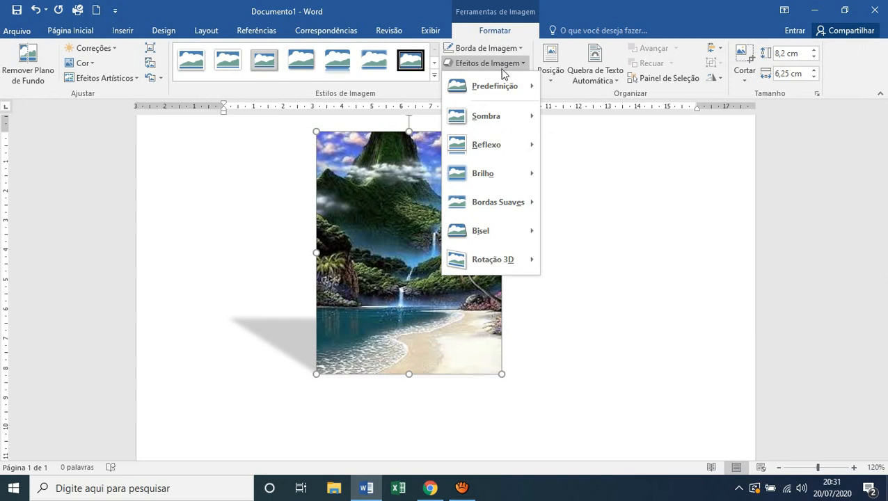
{"action": "mouse_move", "coordinate": [504, 115]}
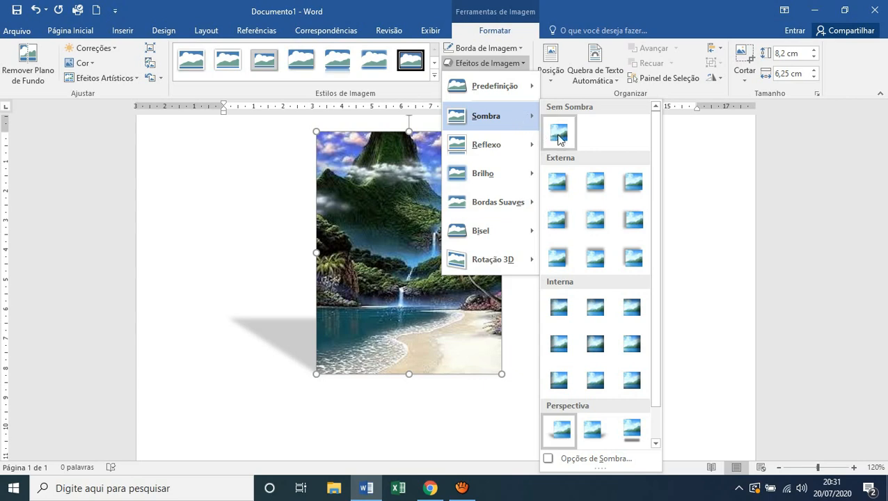
{"action": "left_click", "coordinate": [559, 136]}
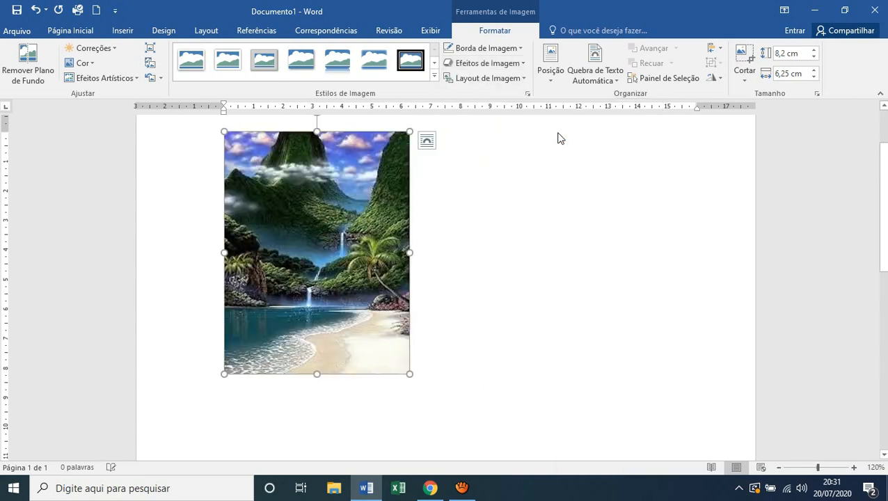
- Add a tight reflection with the widest offset below the waterfall picture and inspect the mirrored area
{"action": "left_click", "coordinate": [508, 66]}
{"action": "mouse_move", "coordinate": [504, 149]}
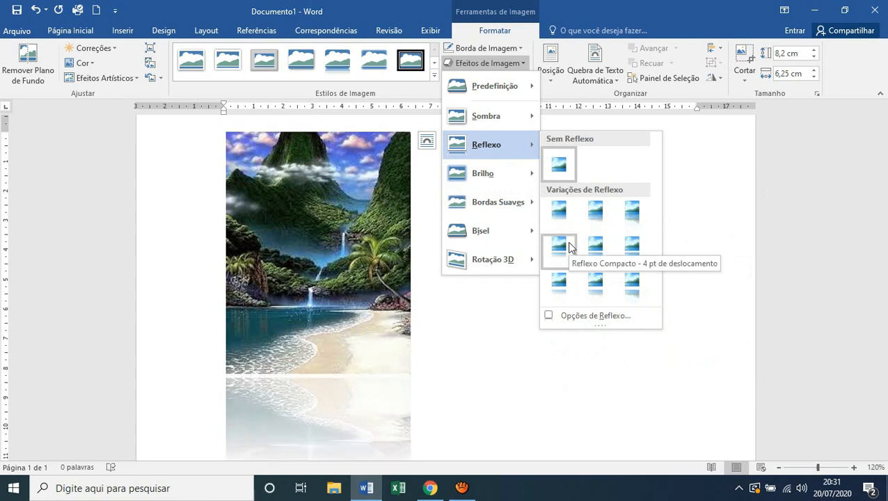
{"action": "left_click", "coordinate": [566, 281]}
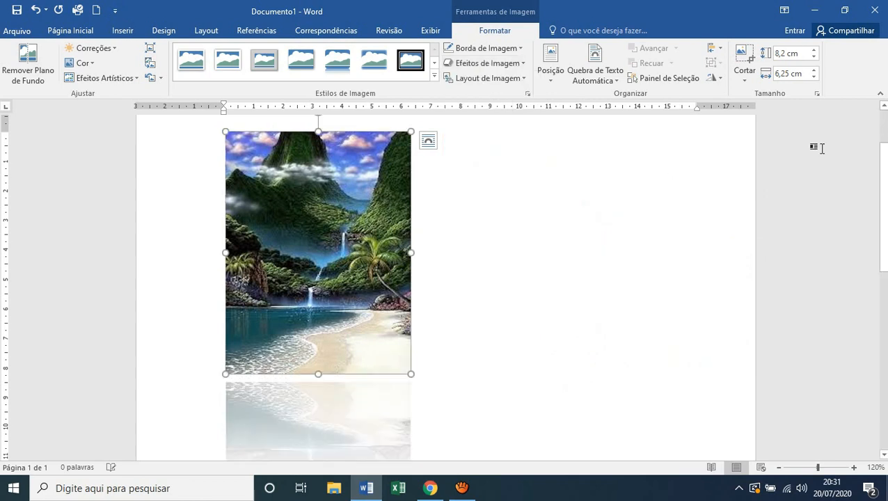
{"action": "scroll", "coordinate": [878, 167], "scroll_direction": "down", "scroll_amount": 3}
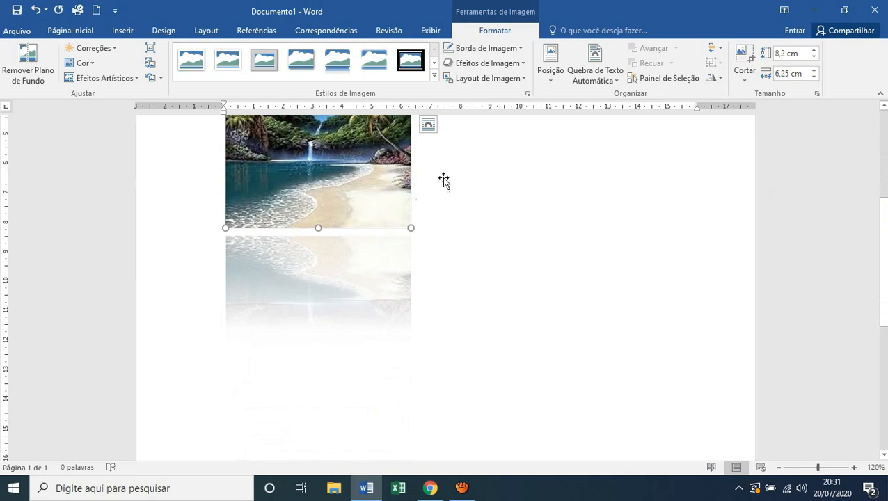
- Remove the reflection from the waterfall picture by choosing the no-reflection option
{"action": "left_click", "coordinate": [493, 64]}
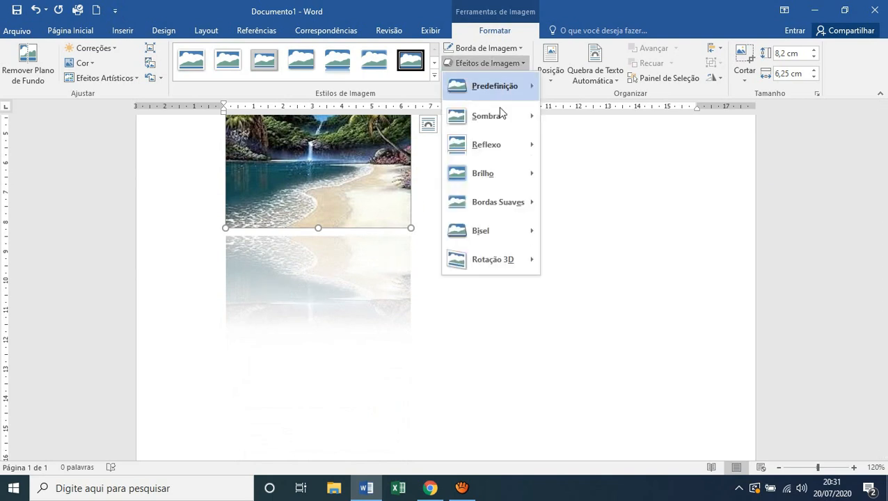
{"action": "mouse_move", "coordinate": [504, 153]}
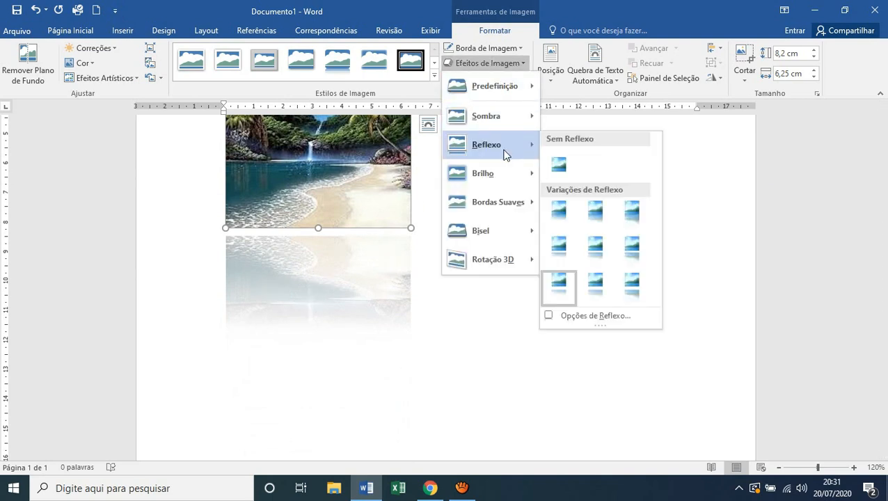
{"action": "left_click", "coordinate": [566, 166]}
- Apply a blue glow in the second-largest size to the waterfall picture and view the whole picture
{"action": "left_click", "coordinate": [495, 62]}
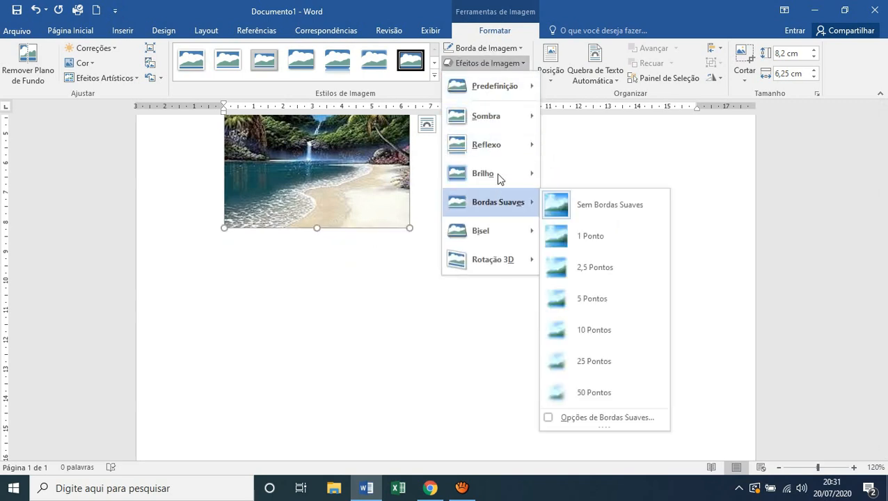
{"action": "mouse_move", "coordinate": [508, 178]}
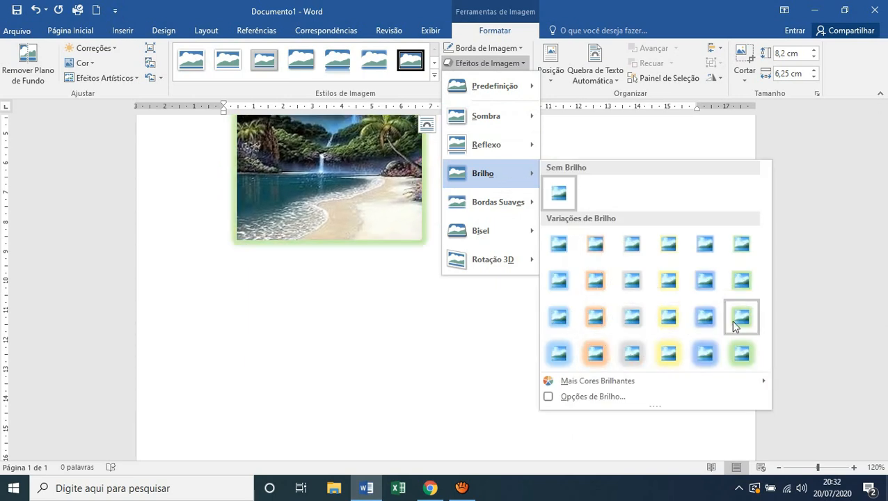
{"action": "left_click", "coordinate": [705, 329]}
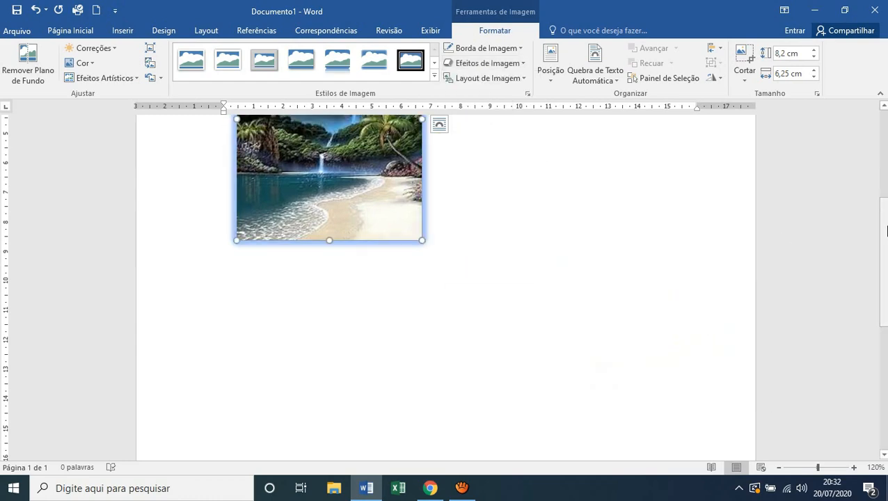
{"action": "scroll", "coordinate": [780, 237], "scroll_direction": "up", "scroll_amount": 5}
{"action": "scroll", "coordinate": [445, 287], "scroll_direction": "down", "scroll_amount": 1}
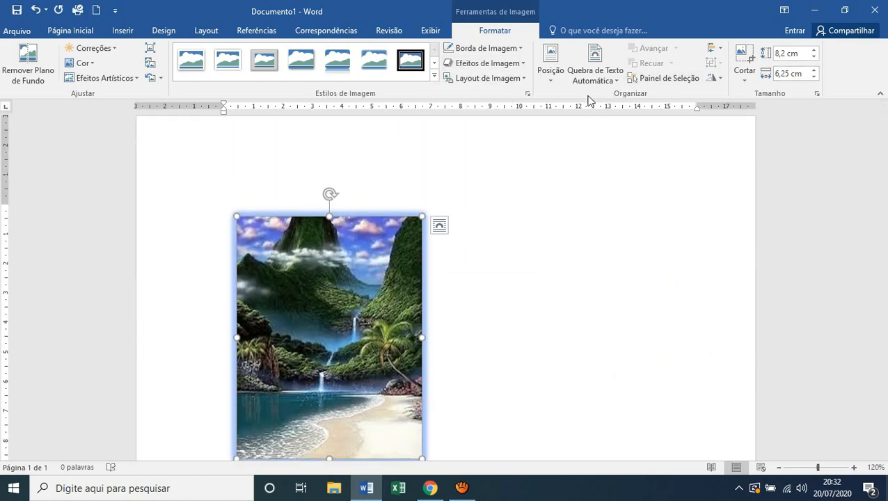
- Remove the blue glow from the waterfall picture
{"action": "left_click", "coordinate": [516, 64]}
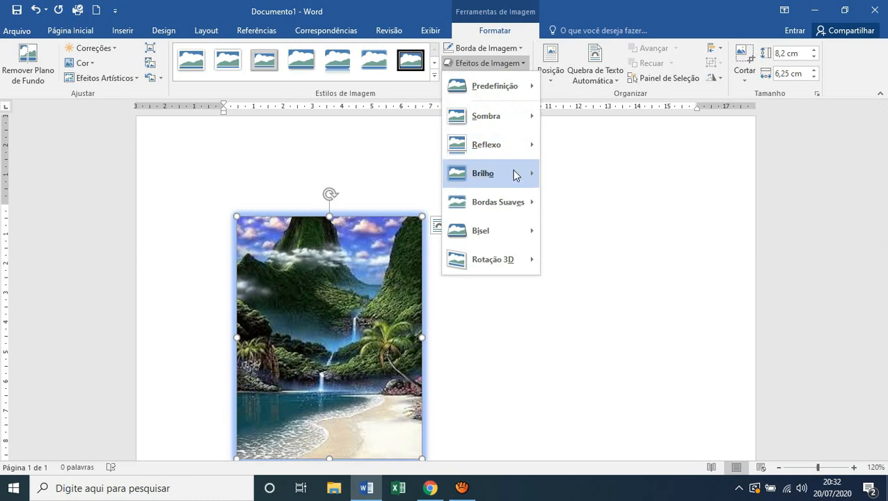
{"action": "mouse_move", "coordinate": [515, 174]}
{"action": "left_click", "coordinate": [567, 192]}
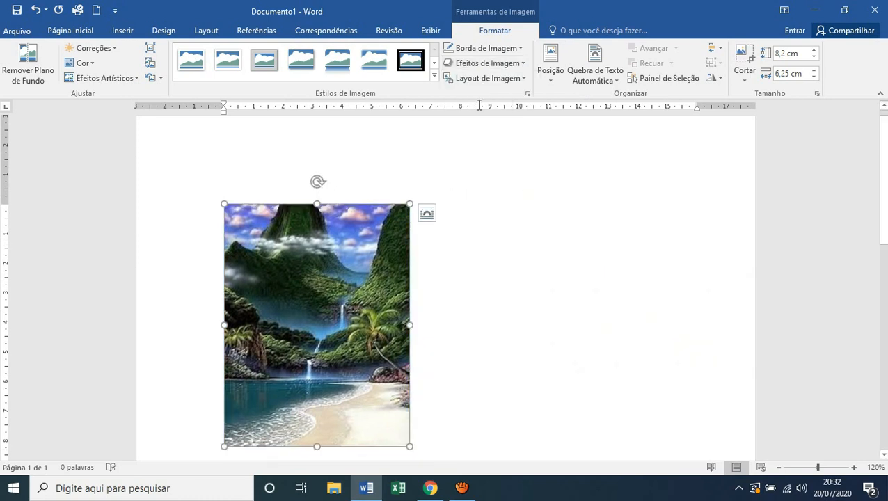
- Apply the 3D preset effect that shows the waterfall picture as a thick slab lying tilted
{"action": "left_click", "coordinate": [494, 64]}
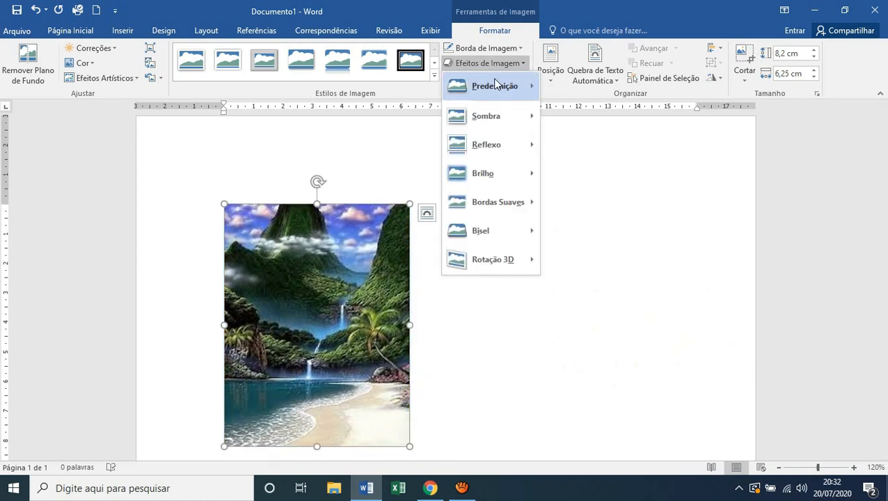
{"action": "mouse_move", "coordinate": [495, 85]}
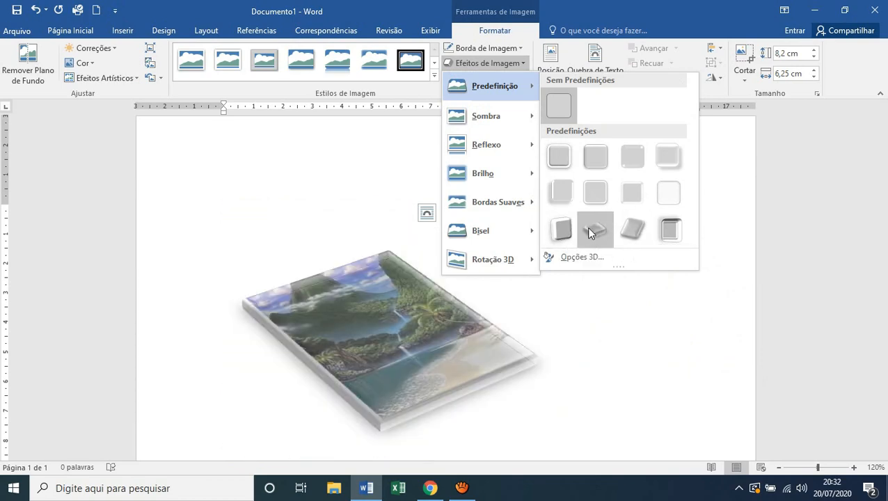
{"action": "left_click", "coordinate": [589, 231]}
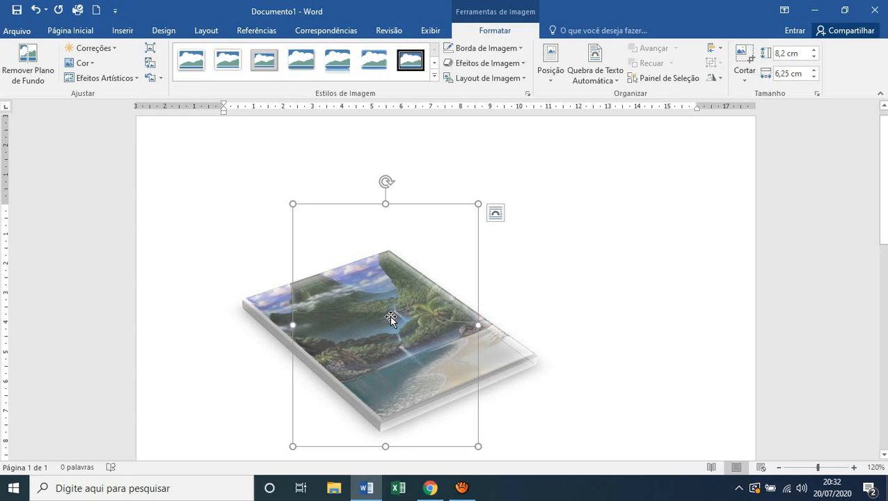
- Replace the waterfall picture with fiat-strada-2021-1.jpg from the Fotos folder and scale it down to about 6.81 × 11.35 cm
{"action": "key", "text": "Delete"}
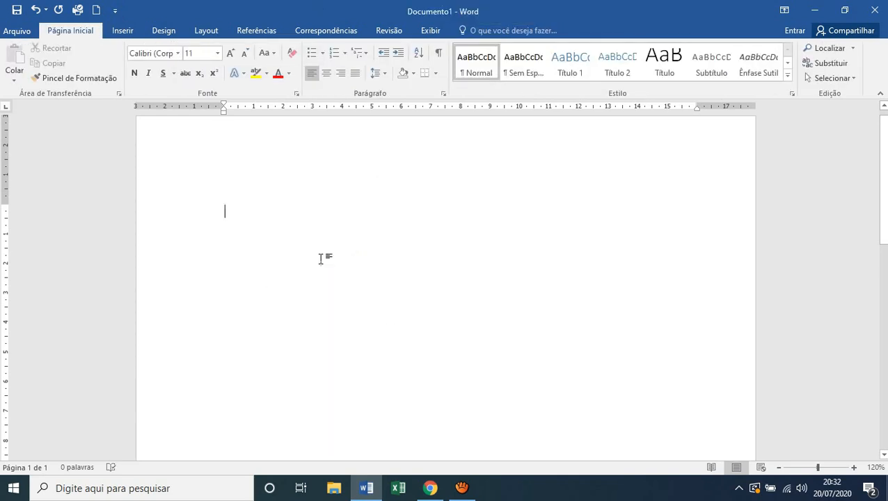
{"action": "left_click", "coordinate": [128, 35]}
{"action": "left_click", "coordinate": [137, 62]}
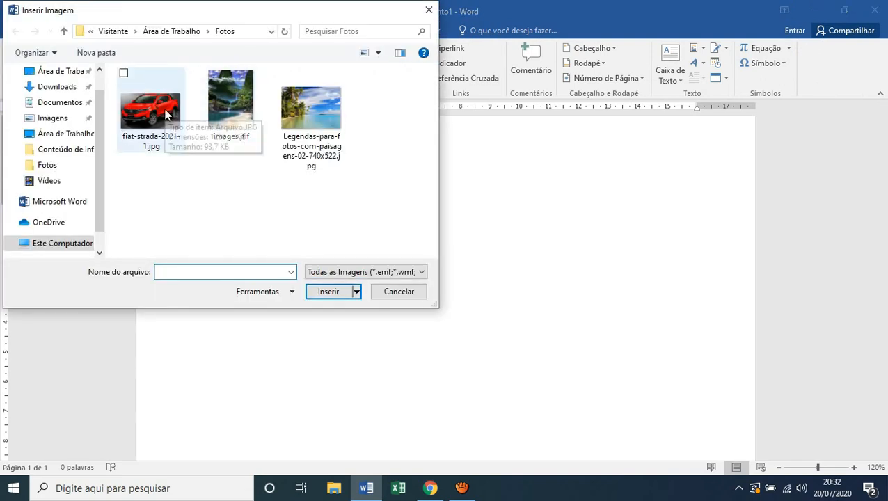
{"action": "double_click", "coordinate": [165, 110]}
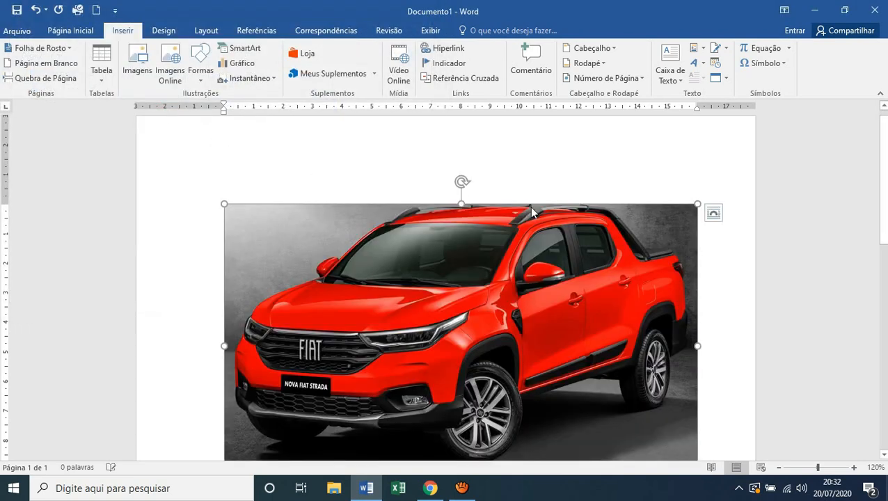
{"action": "left_click_drag", "start_coordinate": [884, 198], "coordinate": [883, 225]}
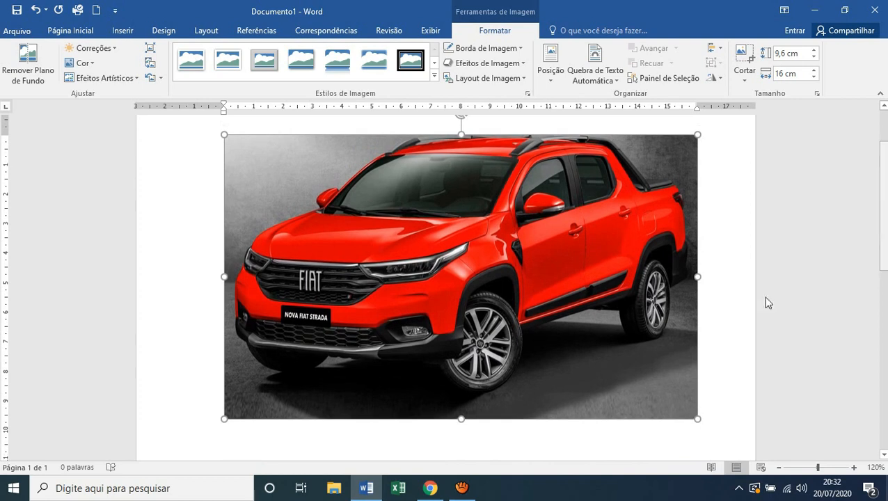
{"action": "left_click_drag", "start_coordinate": [697, 418], "coordinate": [561, 311]}
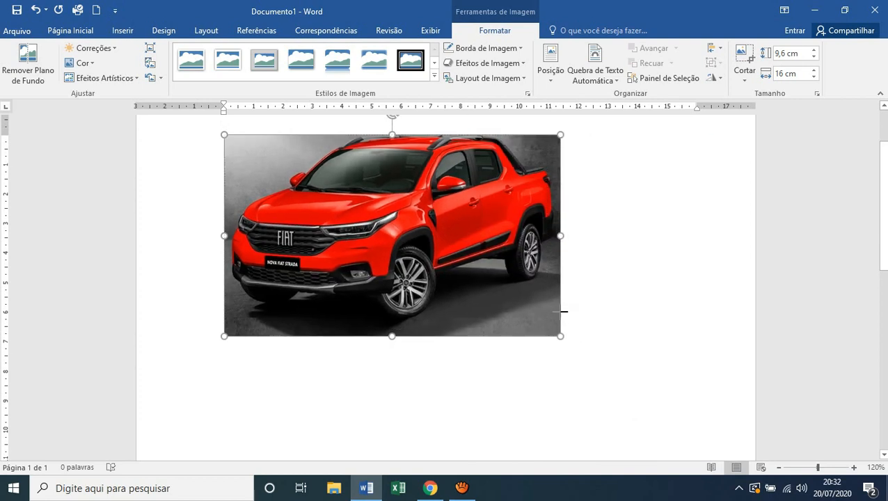
- Try flipping the pickup picture vertically, preview a 90° rotation to the left, and return the picture to its upright orientation
{"action": "left_click", "coordinate": [718, 80]}
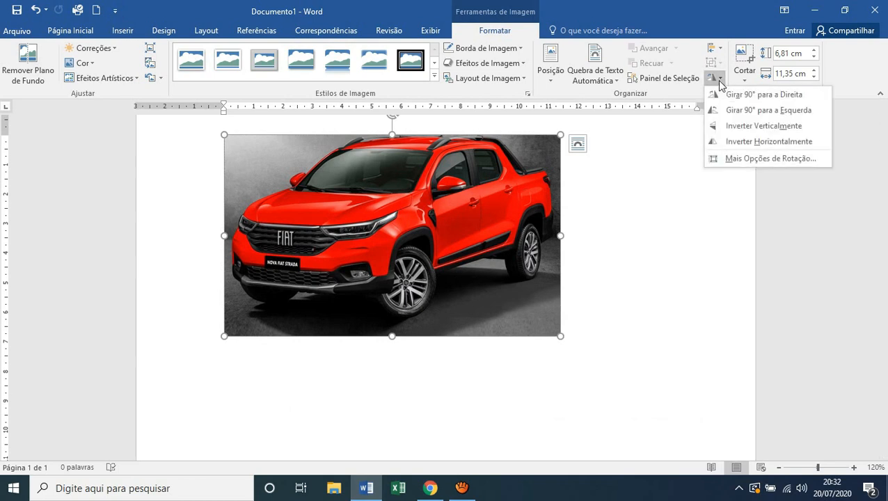
{"action": "left_click", "coordinate": [726, 95]}
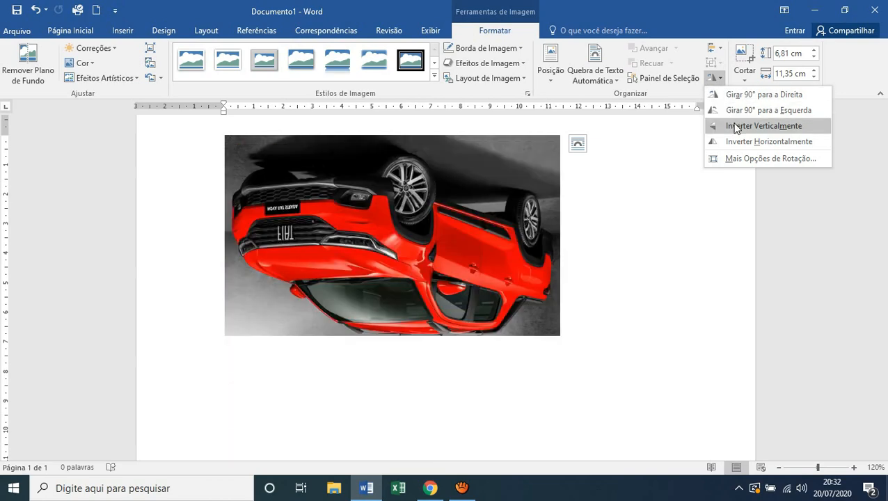
{"action": "left_click", "coordinate": [736, 126]}
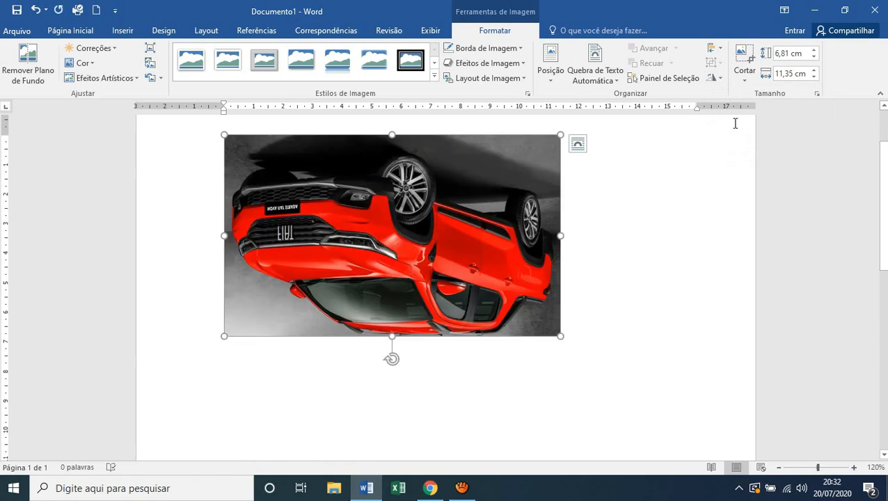
{"action": "left_click", "coordinate": [715, 77]}
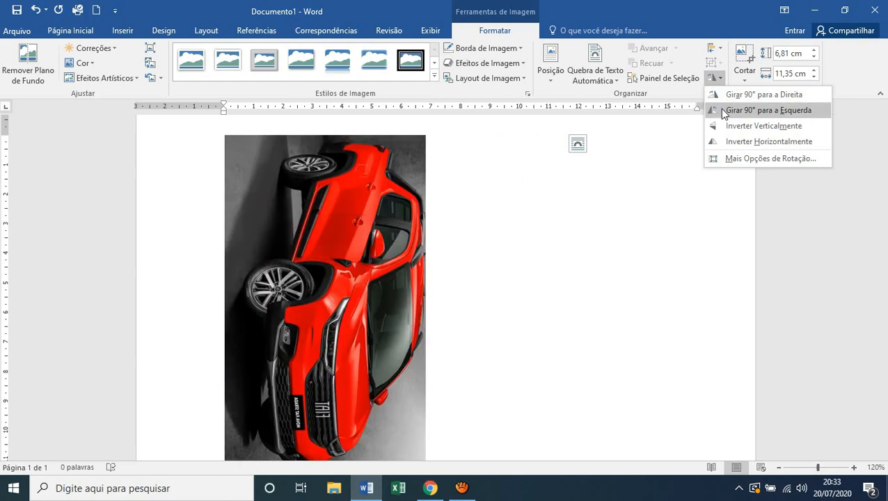
{"action": "key", "text": "Escape"}
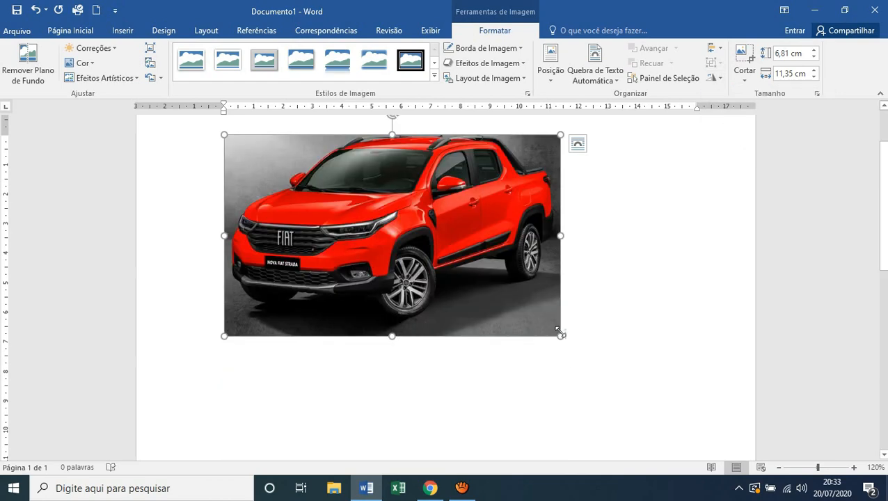
- Enlarge the pickup picture to about 7.34 × 12.24 cm and crop it to the truck's front, about 3.97 × 7.73 cm
{"action": "left_click_drag", "start_coordinate": [561, 336], "coordinate": [587, 352]}
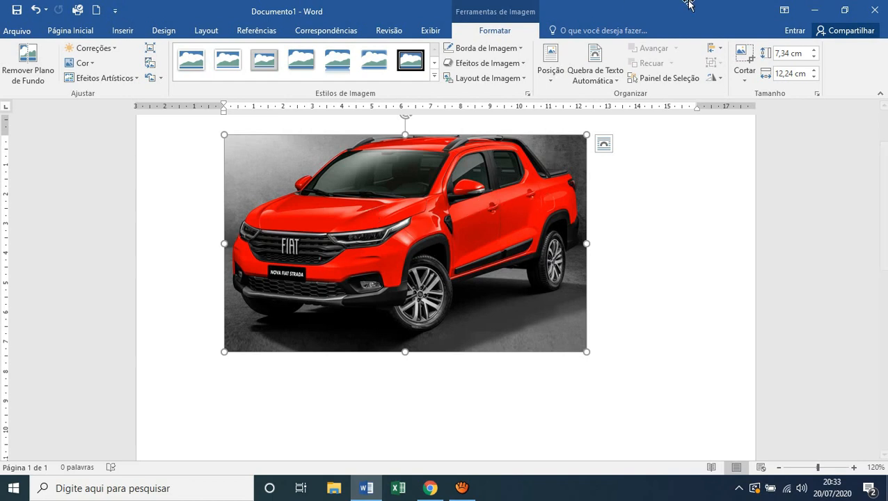
{"action": "left_click", "coordinate": [744, 56]}
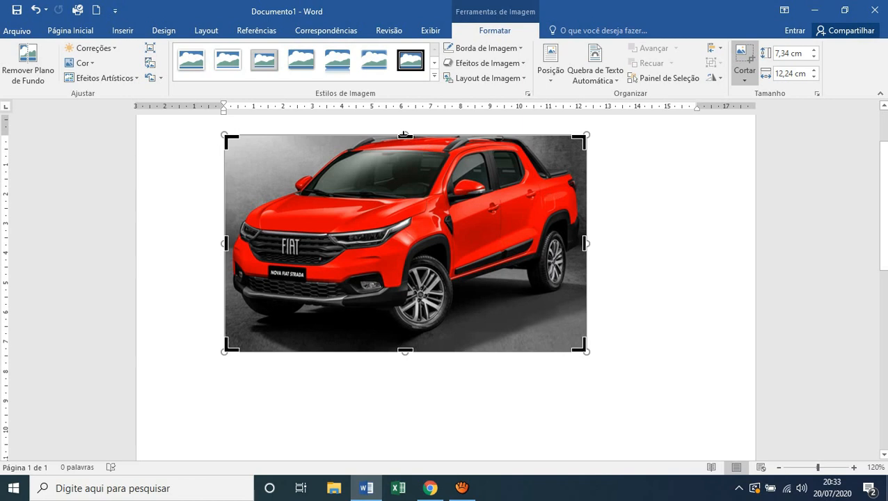
{"action": "left_click_drag", "start_coordinate": [404, 135], "coordinate": [403, 189]}
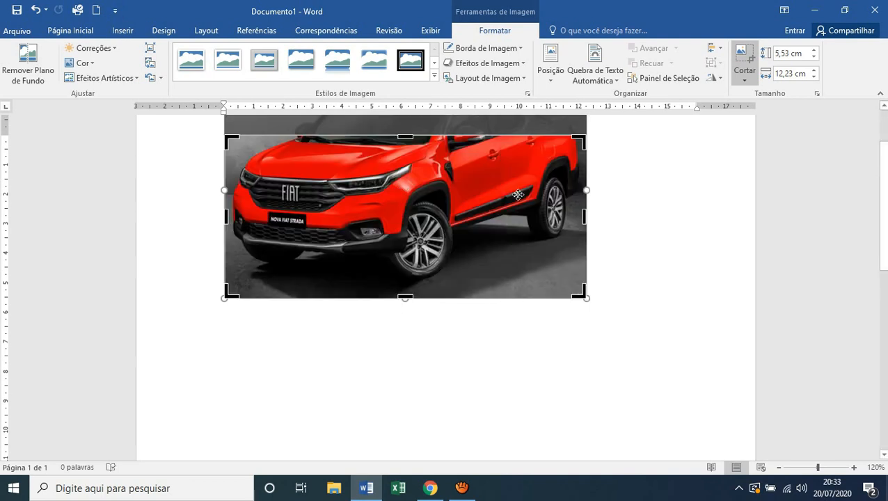
{"action": "left_click_drag", "start_coordinate": [584, 218], "coordinate": [452, 228]}
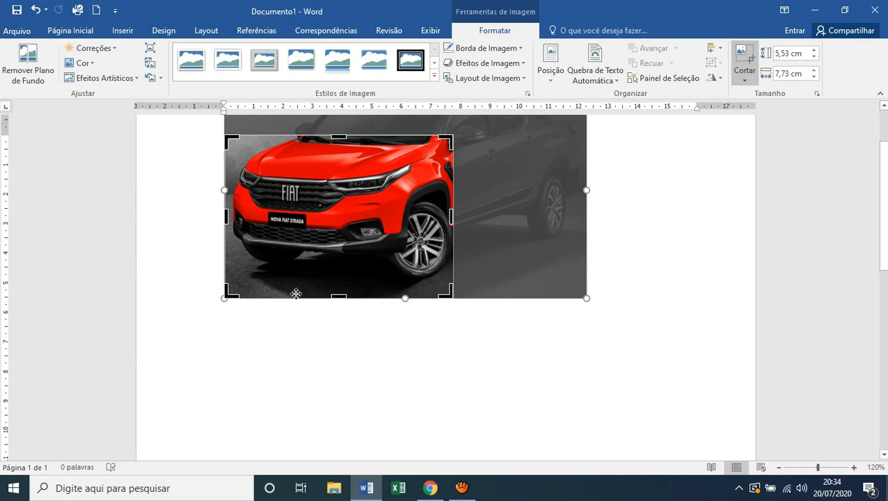
{"action": "left_click_drag", "start_coordinate": [337, 297], "coordinate": [332, 253]}
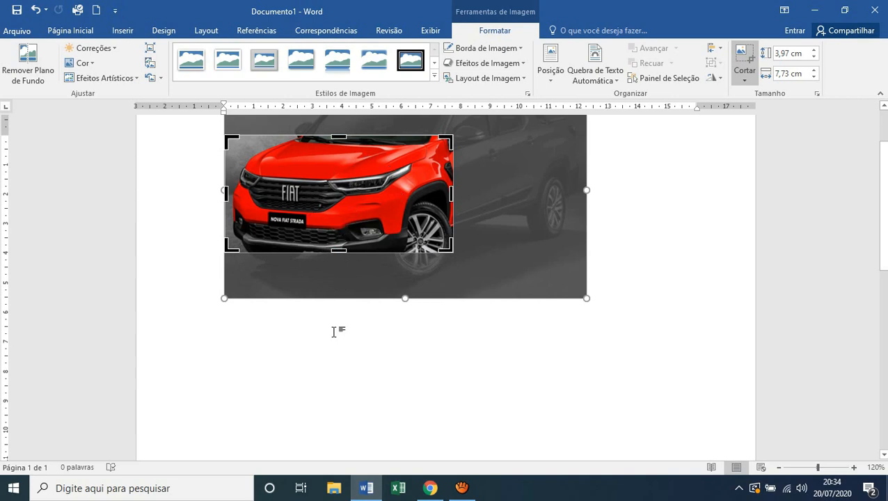
{"action": "key", "text": "Escape"}
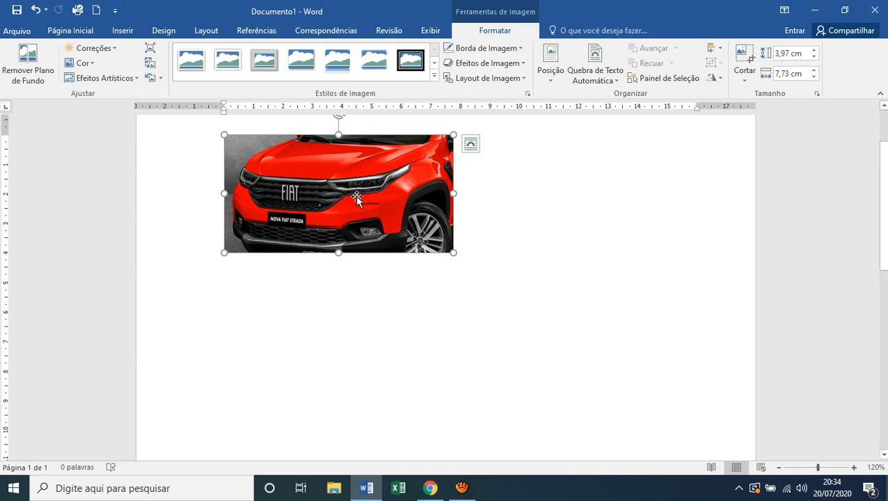
- Delete the cropped pickup picture from the document and search Google Images in Chrome for "caxias do sul"
{"action": "key", "text": "Delete"}
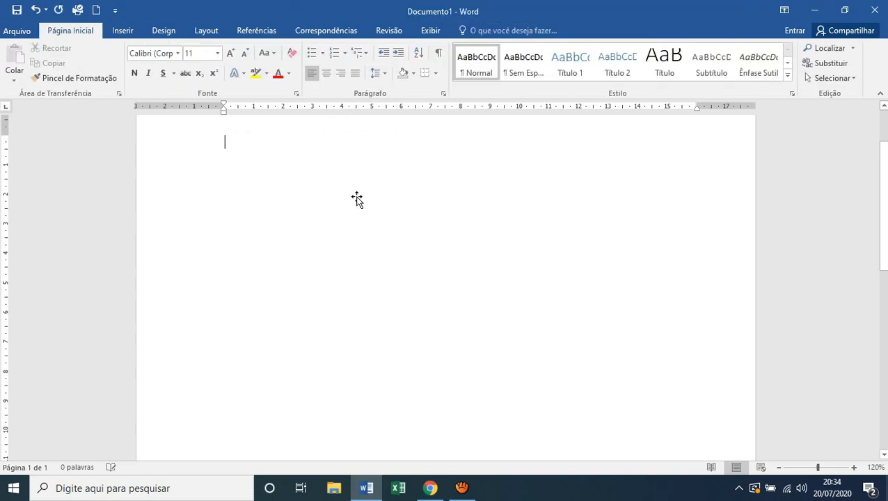
{"action": "scroll", "coordinate": [882, 112], "scroll_direction": "up", "scroll_amount": 1}
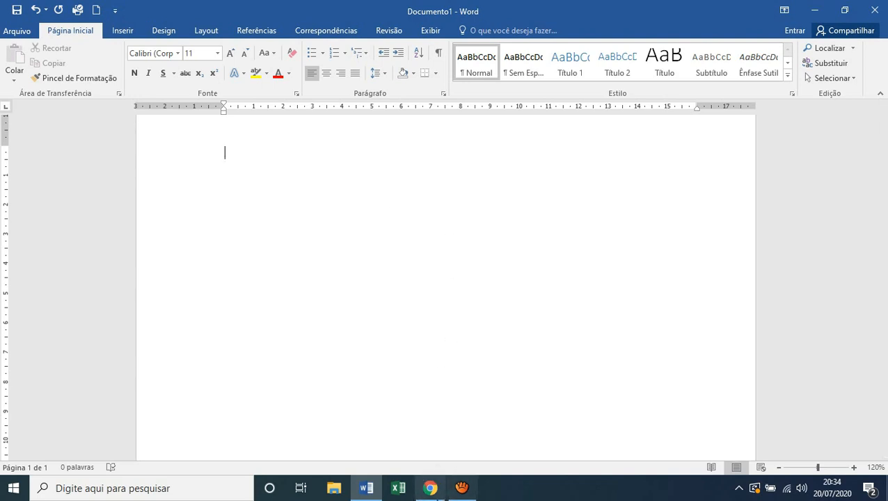
{"action": "left_click", "coordinate": [430, 488]}
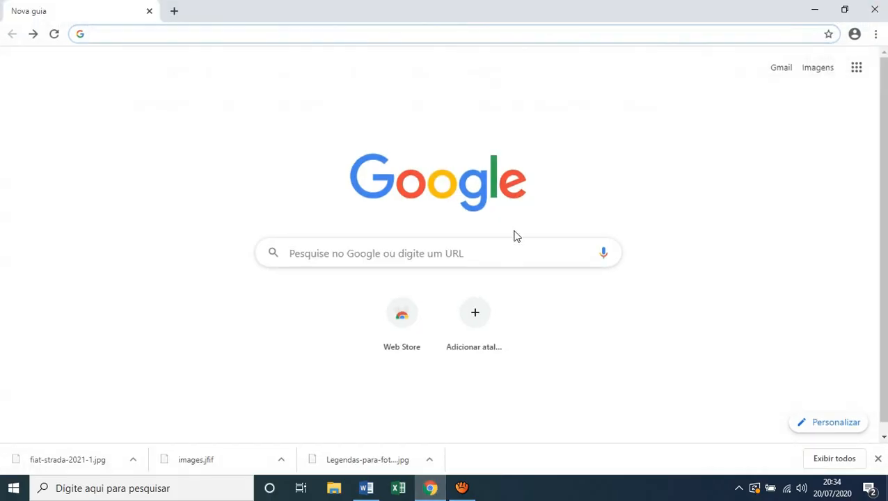
{"action": "left_click", "coordinate": [243, 37]}
{"action": "type", "text": "cax"}
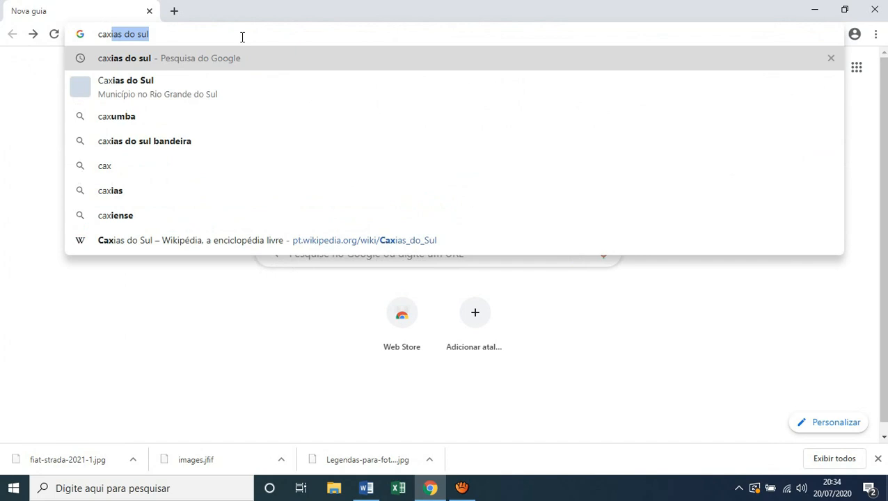
{"action": "key", "text": "Return"}
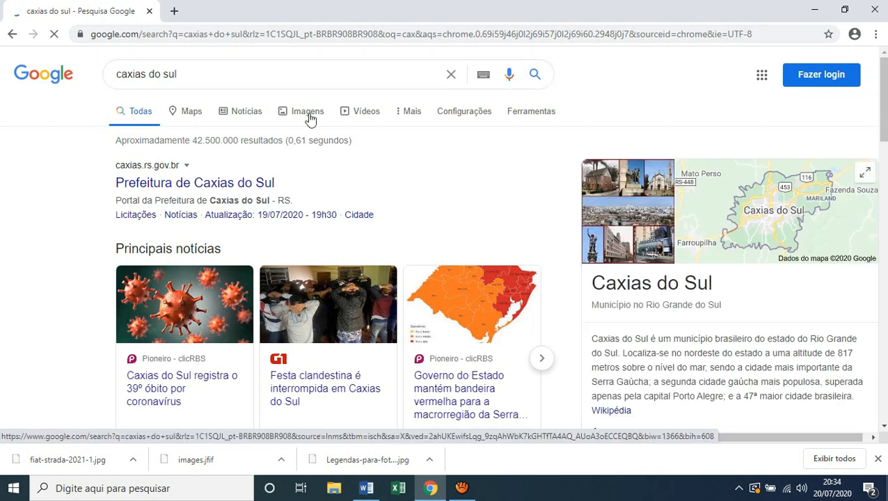
{"action": "left_click", "coordinate": [308, 111]}
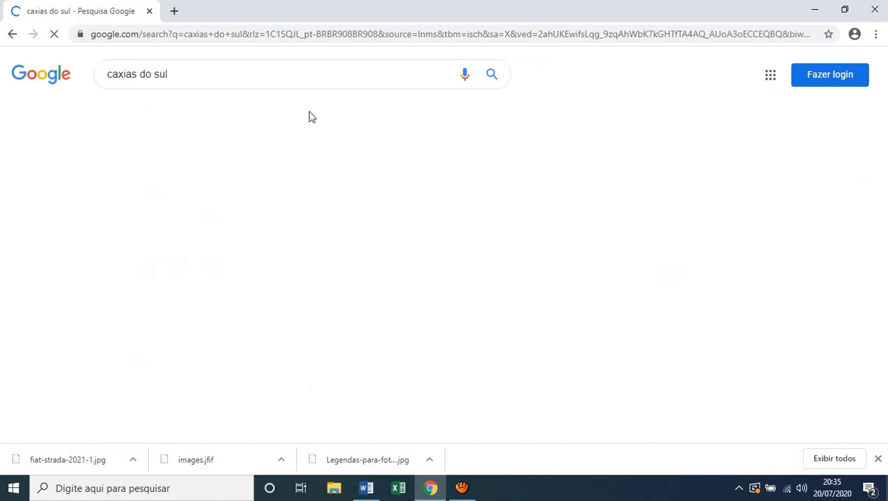
{"action": "left_click", "coordinate": [877, 458]}
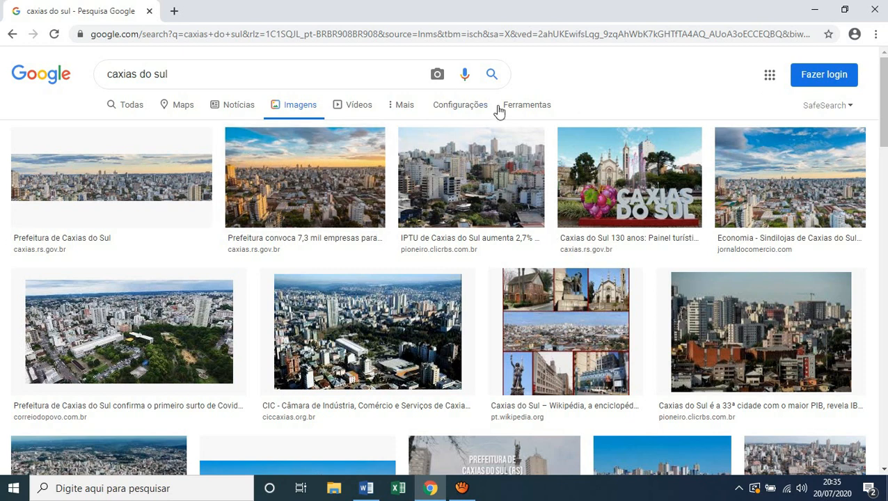
- Open the photo of the Caxias do Sul letters with the grape cluster from the image results and copy the image
{"action": "left_click", "coordinate": [604, 170]}
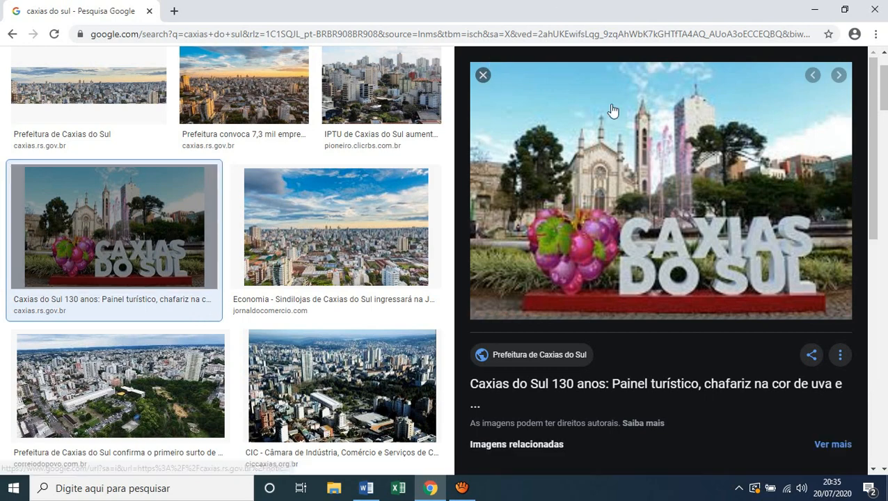
{"action": "key", "text": "Escape"}
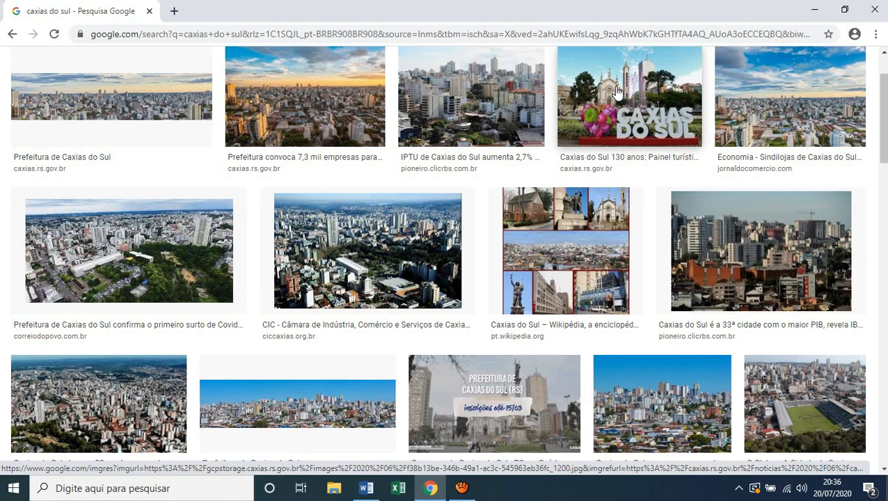
{"action": "left_click", "coordinate": [605, 113]}
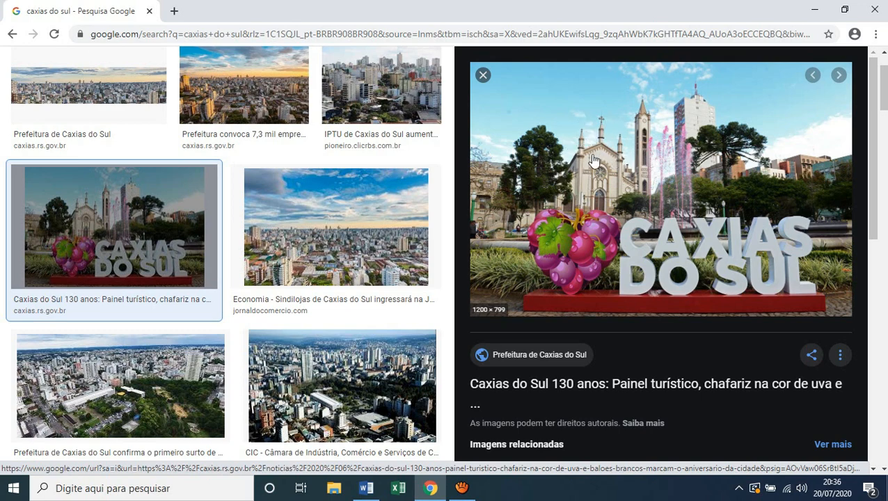
{"action": "right_click", "coordinate": [589, 124]}
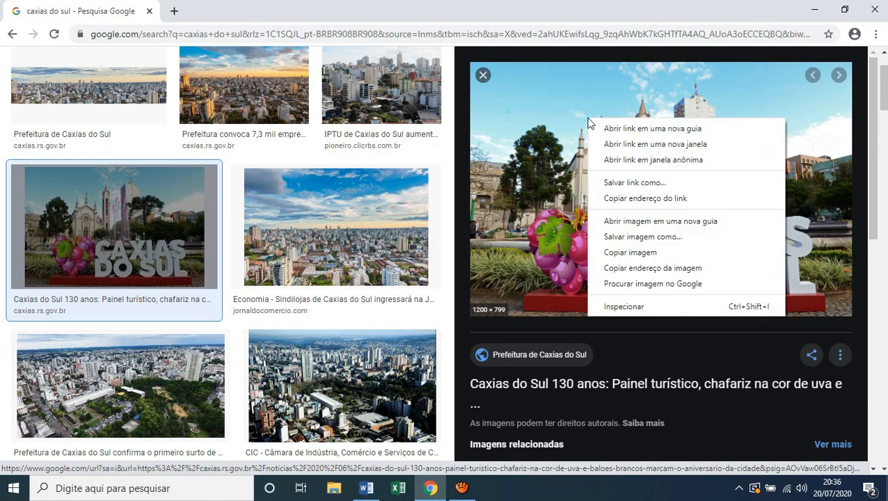
{"action": "left_click", "coordinate": [646, 253]}
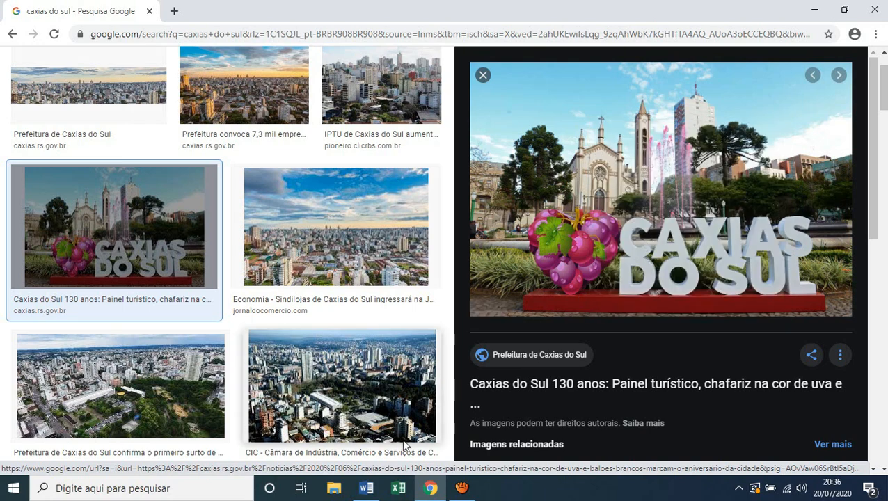
- Switch to Word and paste the copied photo into the blank page, keeping its source formatting
{"action": "left_click", "coordinate": [366, 488]}
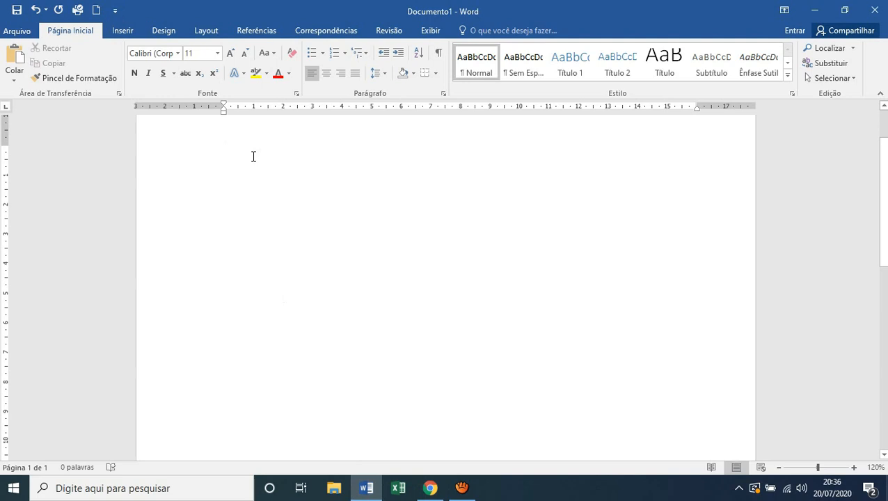
{"action": "right_click", "coordinate": [253, 157]}
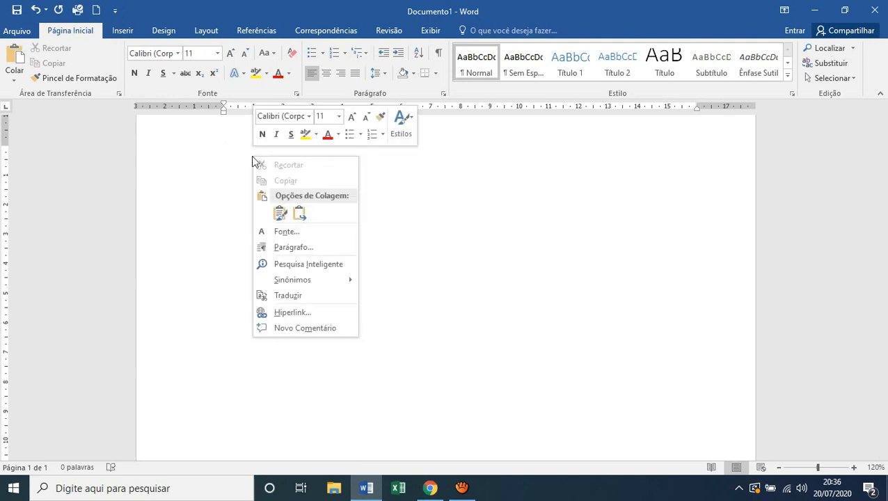
{"action": "left_click", "coordinate": [281, 213]}
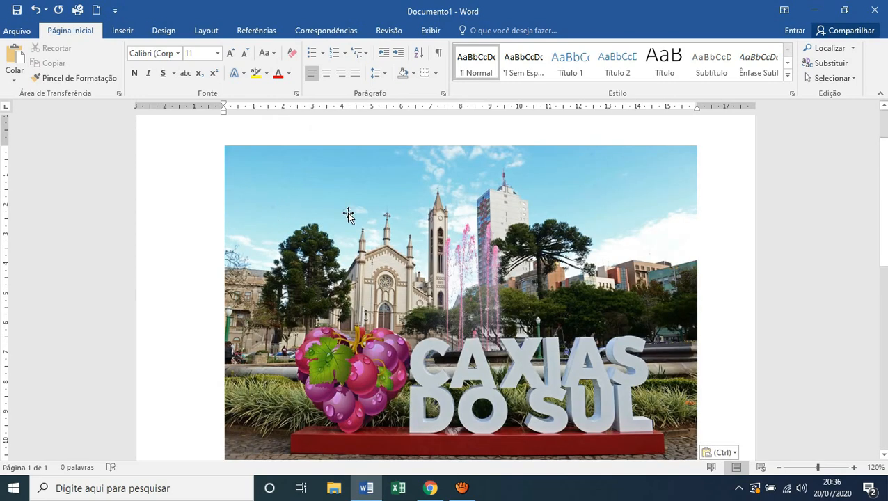
- Scale the pasted Caxias do Sul photo down to about 10.7 cm wide and delete it
{"action": "scroll", "coordinate": [872, 212], "scroll_direction": "down", "scroll_amount": 2}
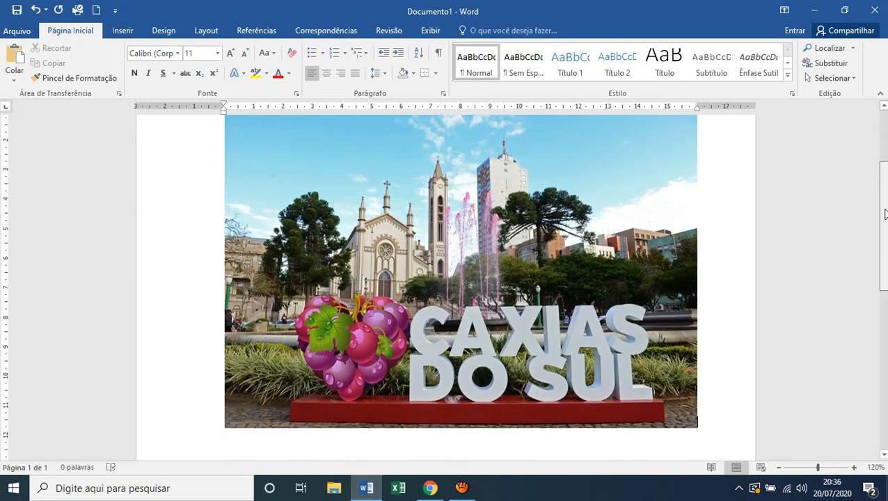
{"action": "left_click", "coordinate": [582, 337]}
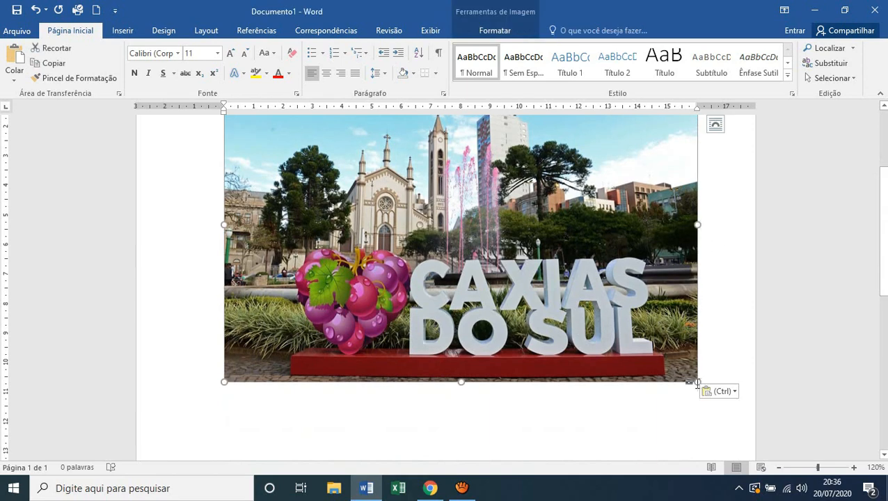
{"action": "left_click_drag", "start_coordinate": [696, 381], "coordinate": [590, 311]}
{"action": "left_click_drag", "start_coordinate": [565, 255], "coordinate": [540, 237]}
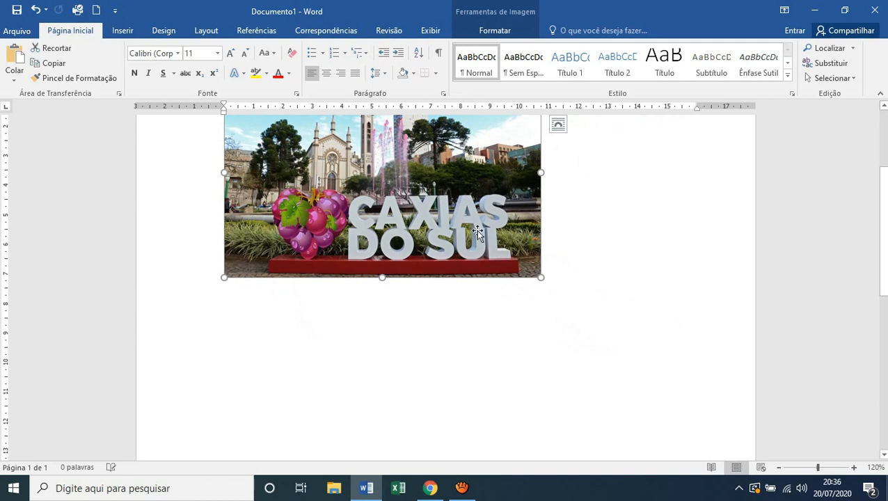
{"action": "key", "text": "Delete"}
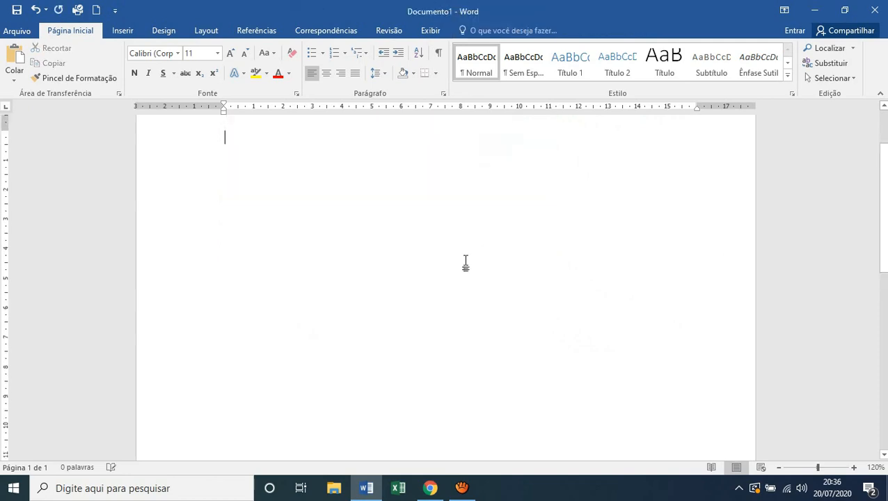
- Switch to Chrome and save the Caxias do Sul photo as a JPEG named Caxias in the Fotos folder
{"action": "left_click", "coordinate": [426, 489]}
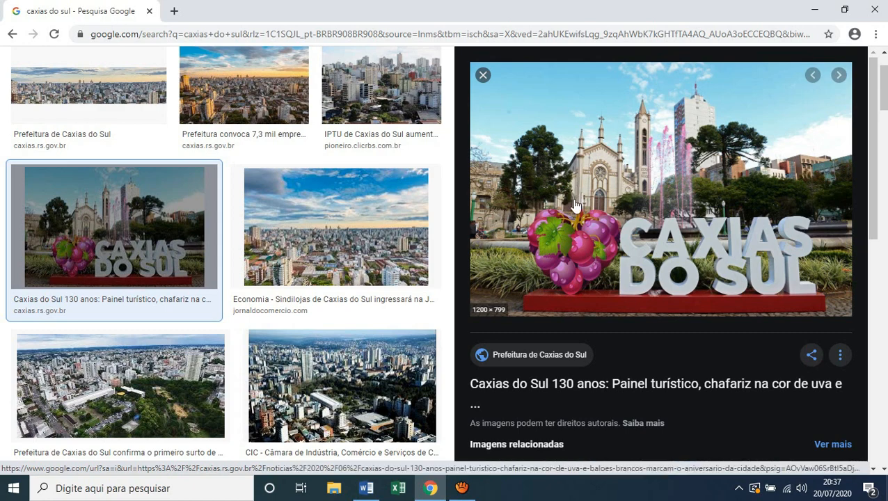
{"action": "right_click", "coordinate": [586, 129]}
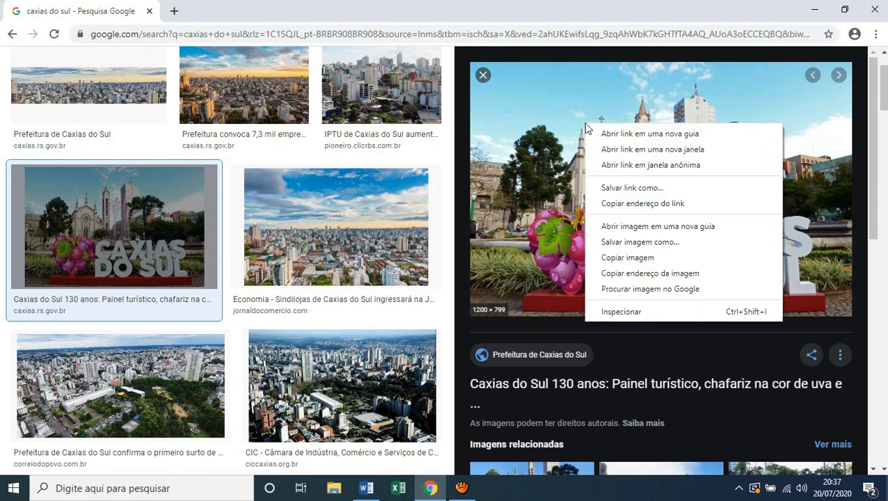
{"action": "left_click", "coordinate": [632, 244]}
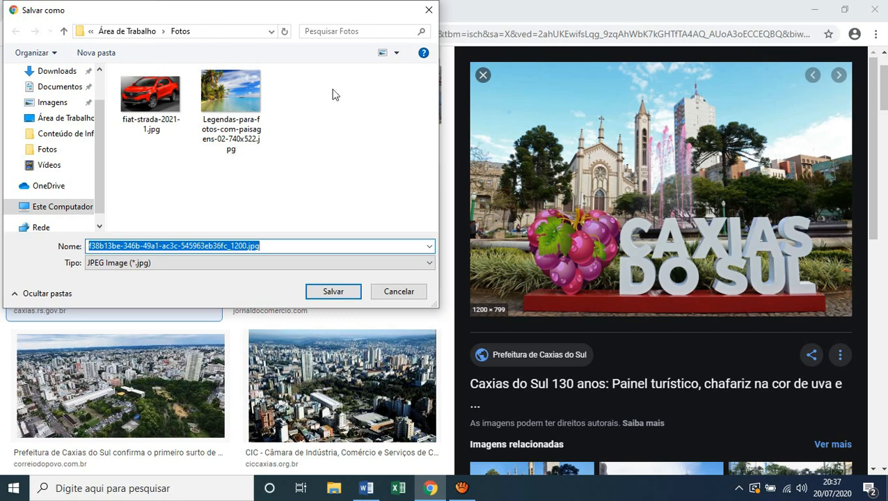
{"action": "left_click_drag", "start_coordinate": [352, 20], "coordinate": [458, 45]}
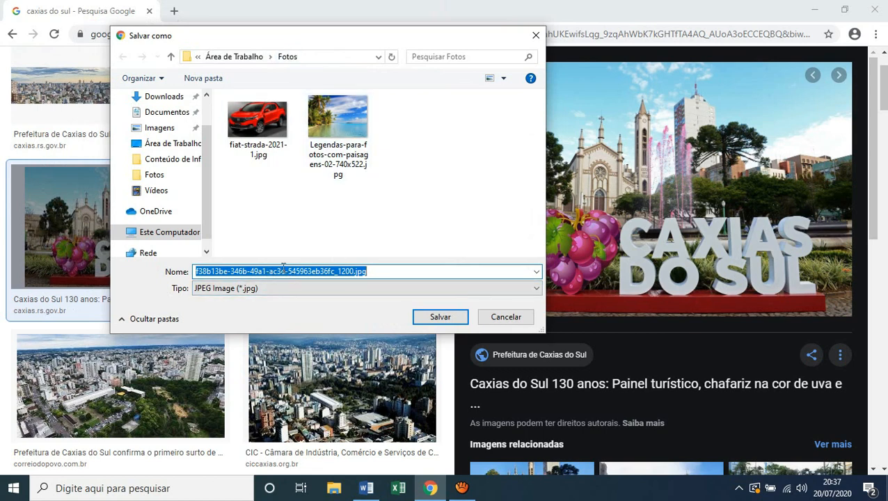
{"action": "type", "text": "Caxias"}
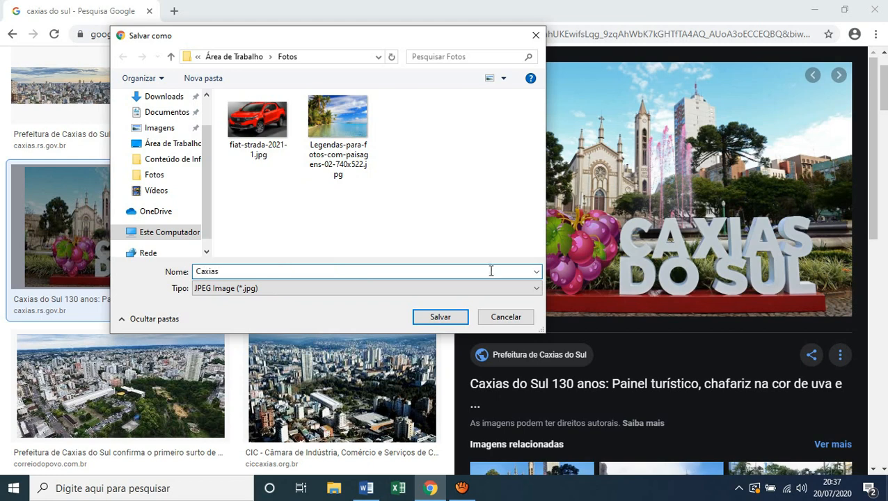
{"action": "left_click", "coordinate": [450, 318]}
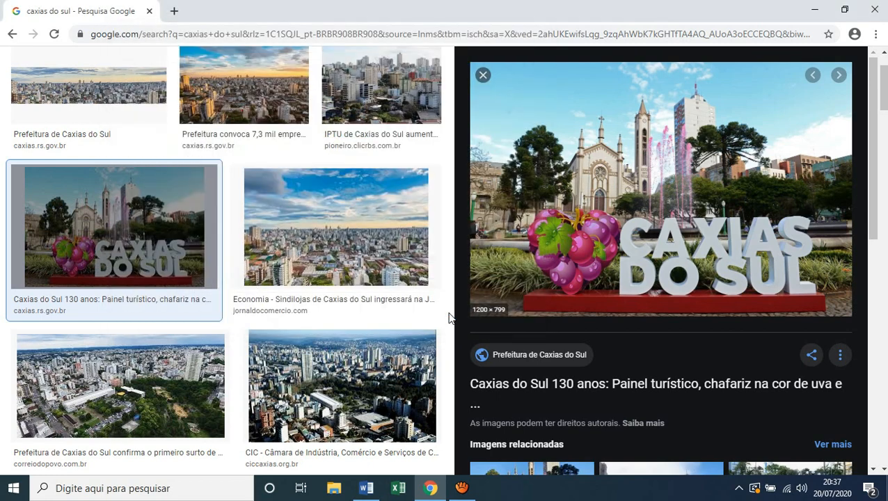
- Switch to Word and insert the picture Caxias.jpg from the Fotos folder into the empty document
{"action": "left_click", "coordinate": [366, 488]}
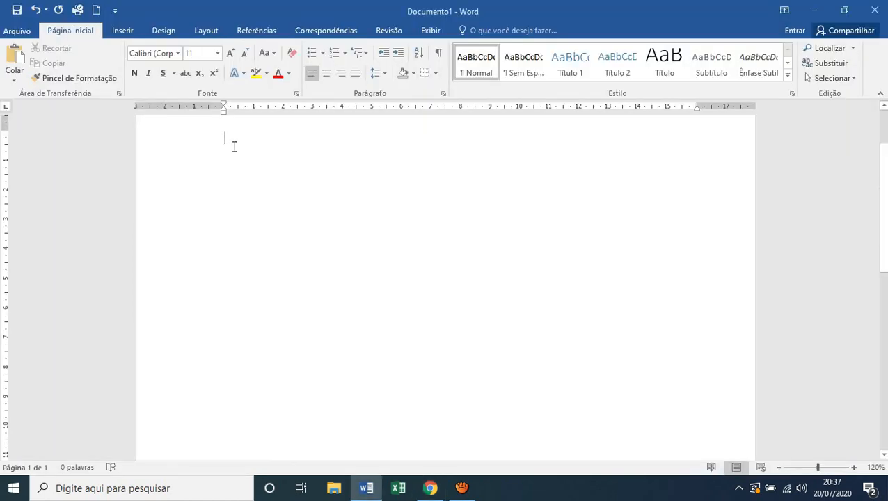
{"action": "left_click", "coordinate": [135, 29]}
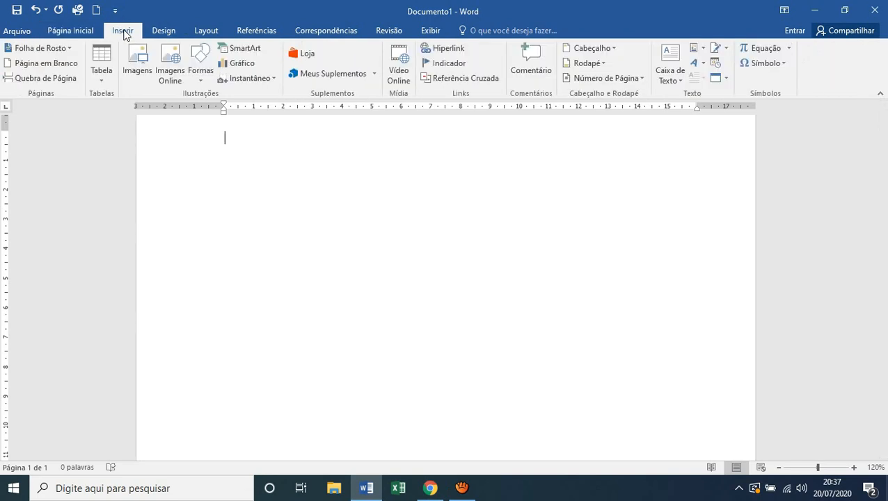
{"action": "left_click", "coordinate": [134, 64]}
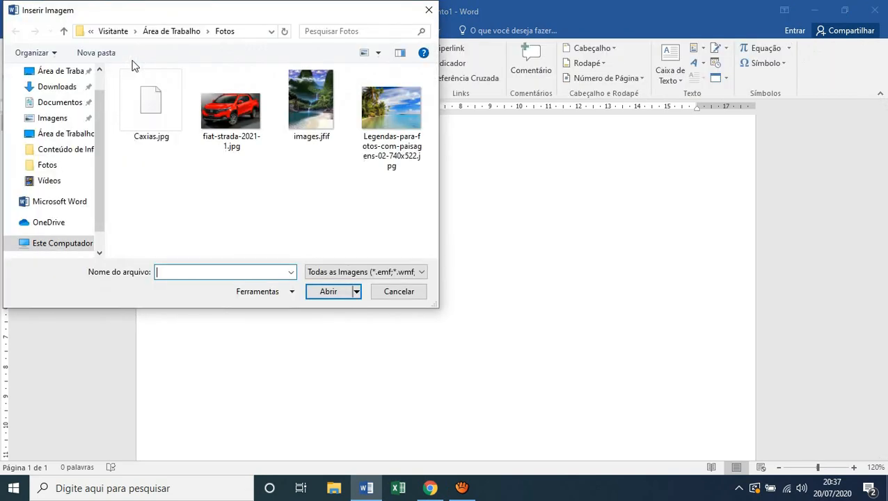
{"action": "double_click", "coordinate": [148, 117]}
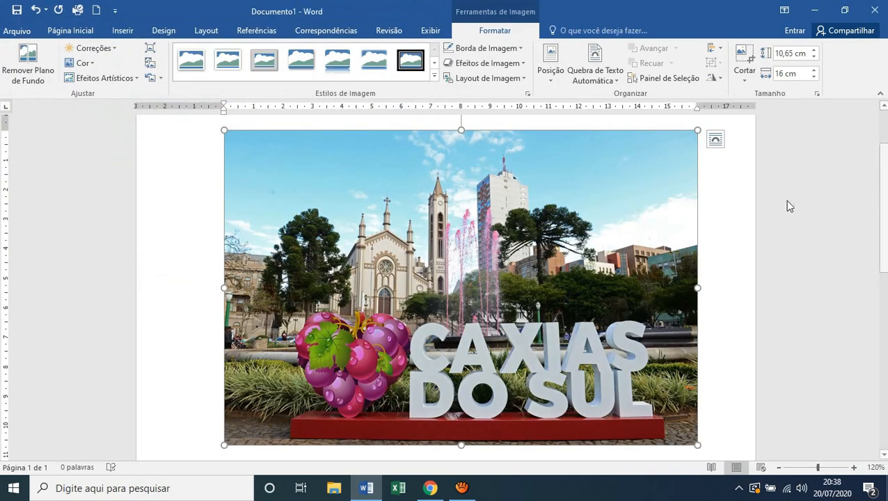
- Crop the Caxias picture on all sides to the grapes, letters and red base, about 4.42 × 12.7 cm, and select it
{"action": "left_click", "coordinate": [884, 453]}
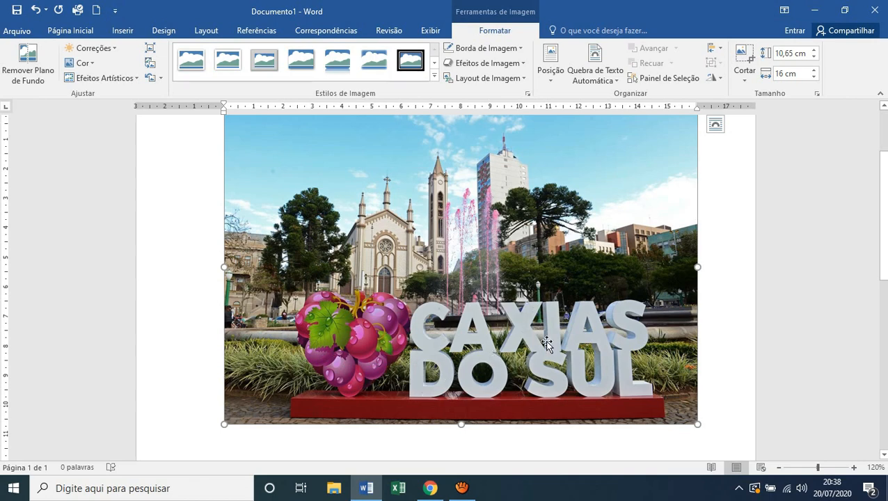
{"action": "left_click", "coordinate": [742, 55]}
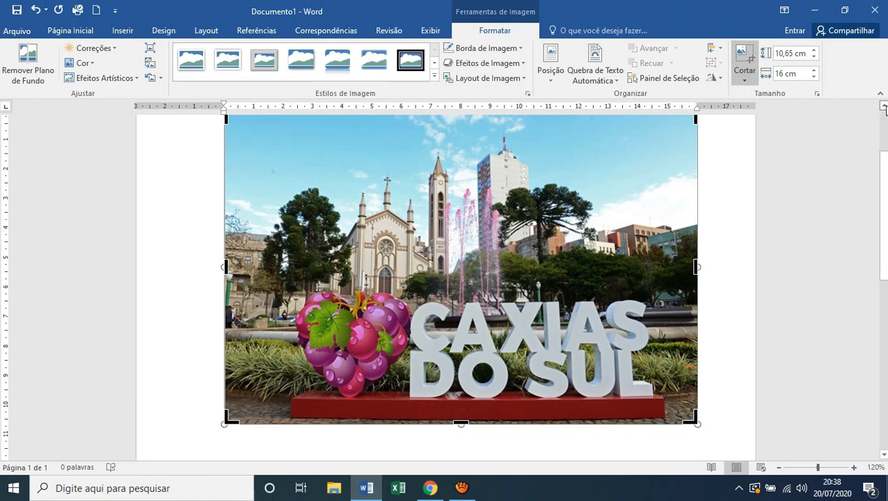
{"action": "scroll", "coordinate": [512, 163], "scroll_direction": "up", "scroll_amount": 1}
{"action": "left_click_drag", "start_coordinate": [460, 132], "coordinate": [461, 308]}
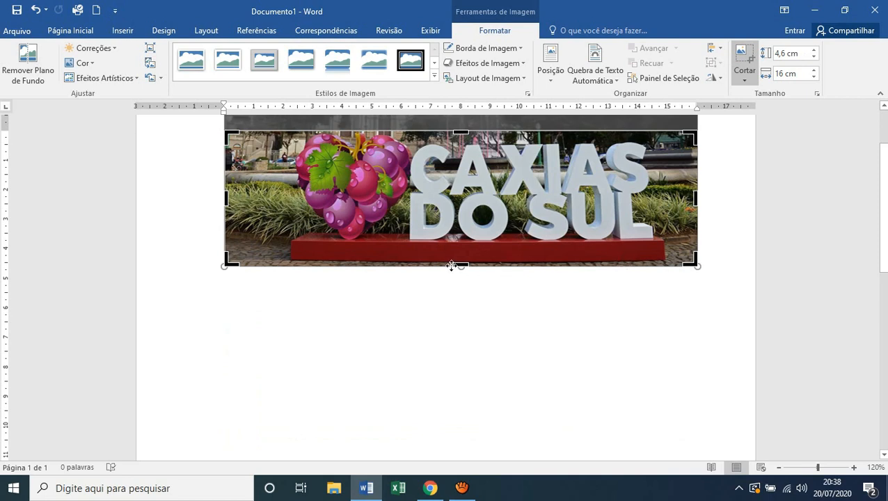
{"action": "left_click_drag", "start_coordinate": [452, 265], "coordinate": [454, 259]}
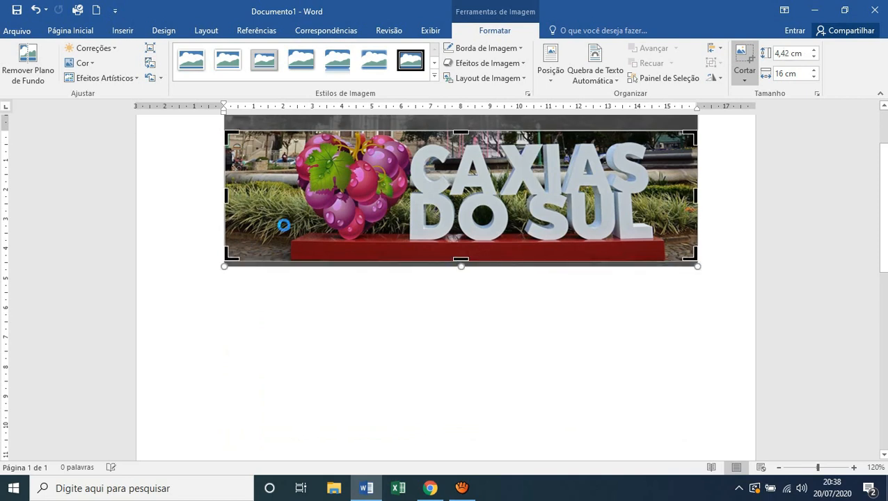
{"action": "left_click_drag", "start_coordinate": [229, 197], "coordinate": [292, 199]}
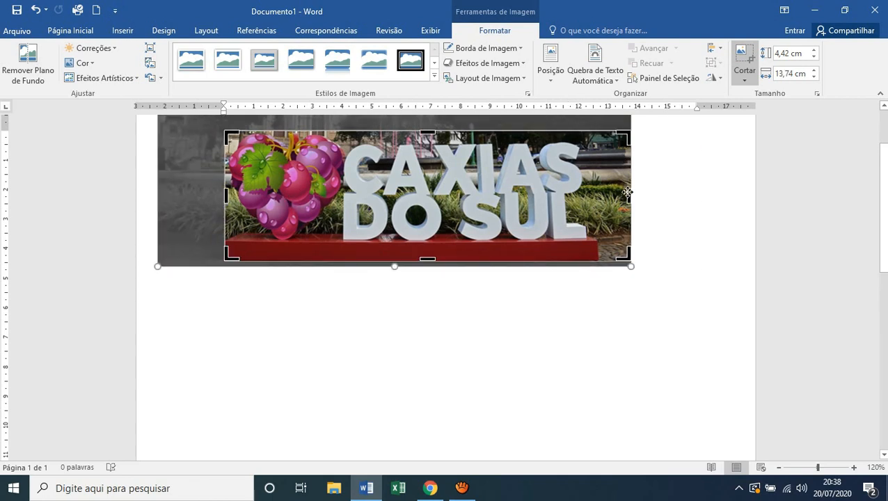
{"action": "left_click_drag", "start_coordinate": [621, 193], "coordinate": [599, 194]}
{"action": "left_click", "coordinate": [380, 311]}
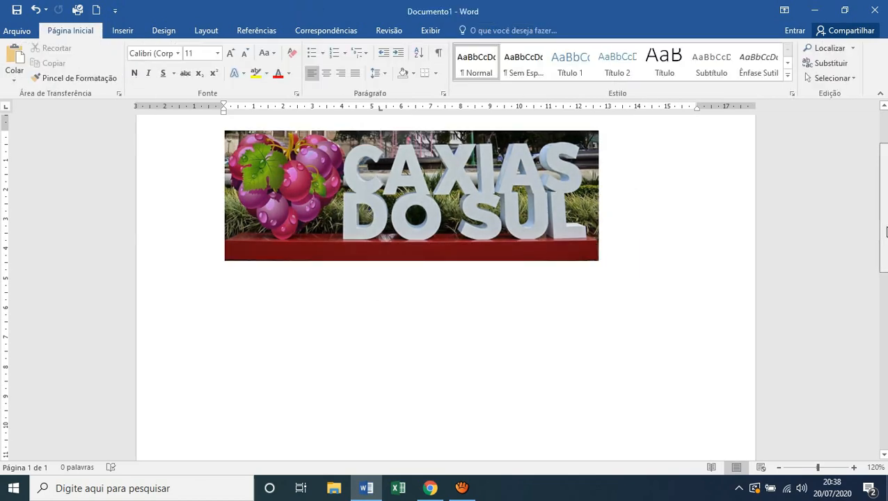
{"action": "scroll", "coordinate": [882, 209], "scroll_direction": "up", "scroll_amount": 3}
{"action": "left_click", "coordinate": [515, 224]}
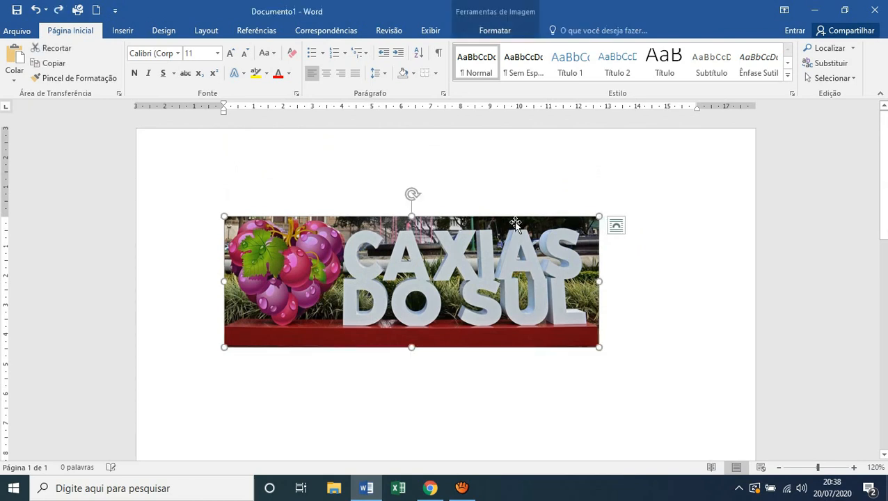